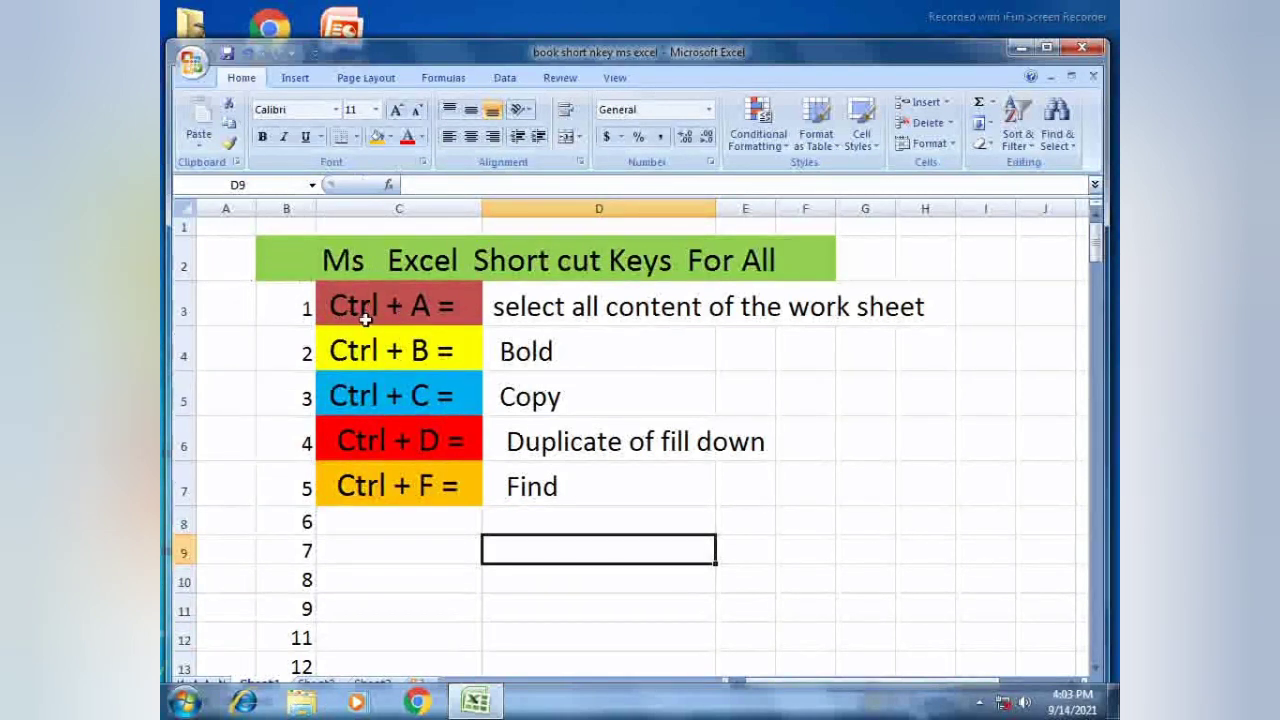
Select all the content of the data region around cell A3, ending with only cell J2 selected.
left_click(253, 307)
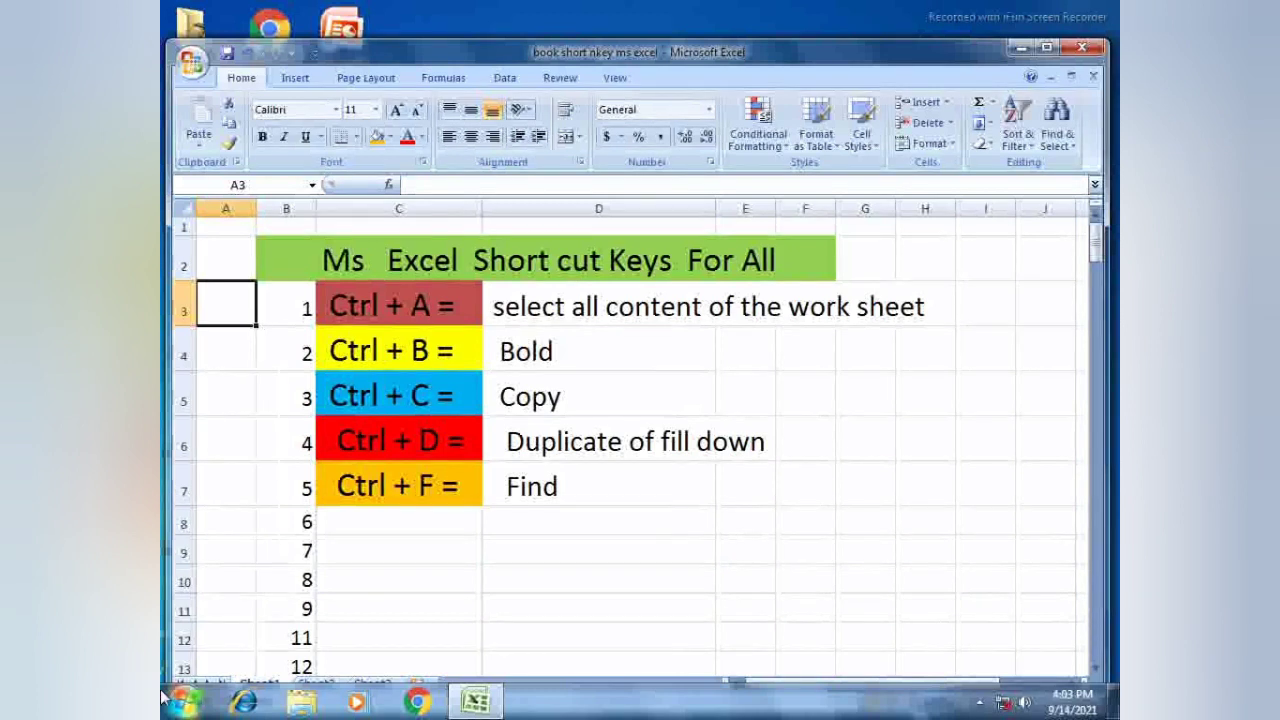
key("ctrl+a")
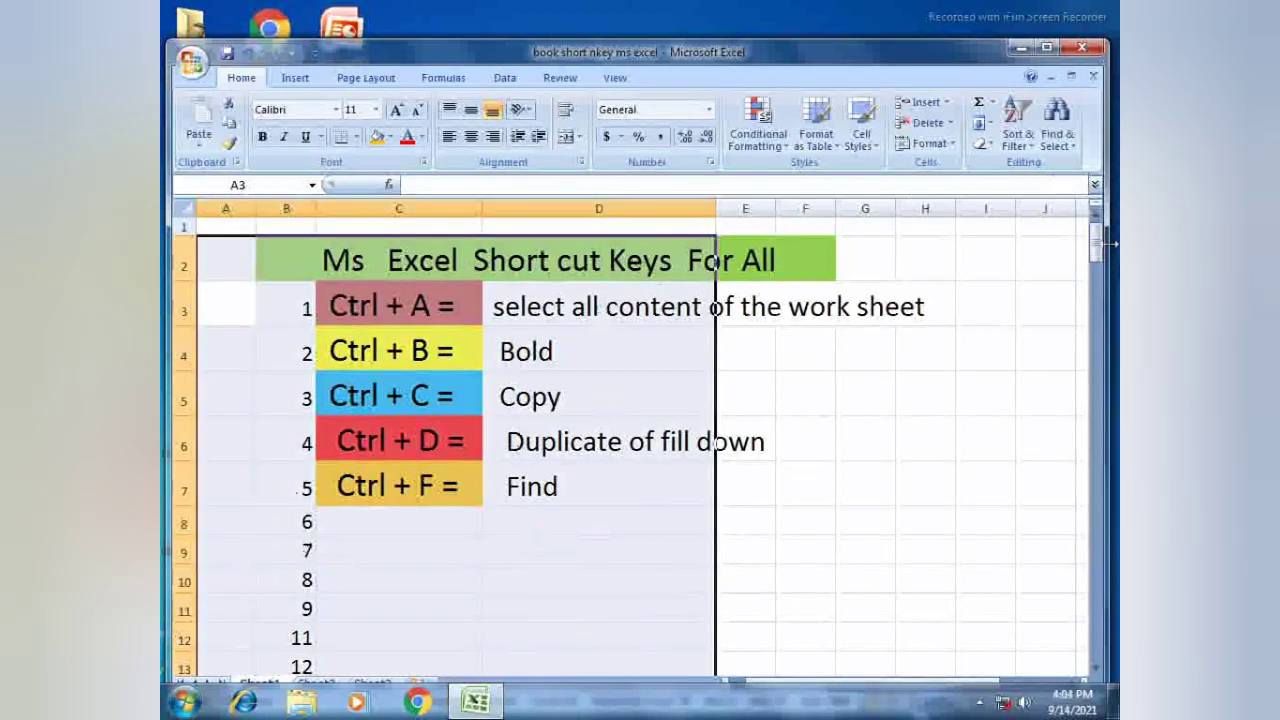
mouse_move(1106, 243)
left_mouse_down()
mouse_move(1086, 386)
mouse_move(1095, 240)
left_mouse_up()
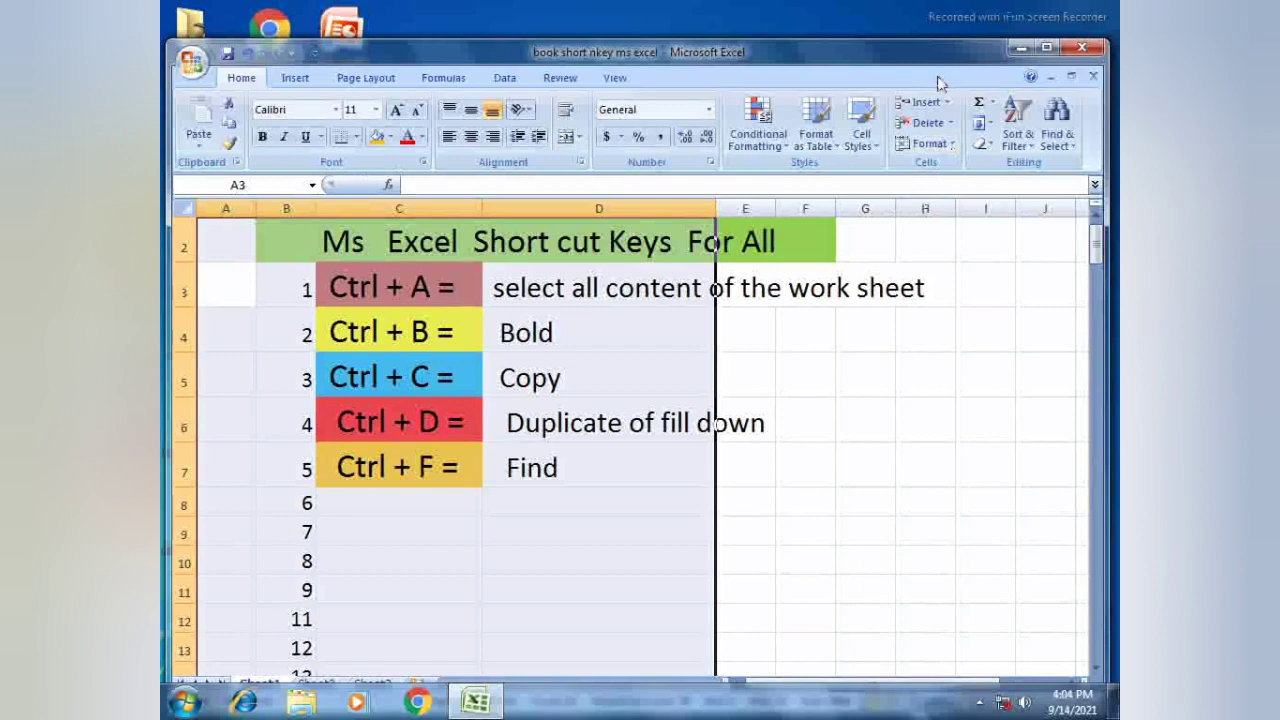
left_click(949, 184)
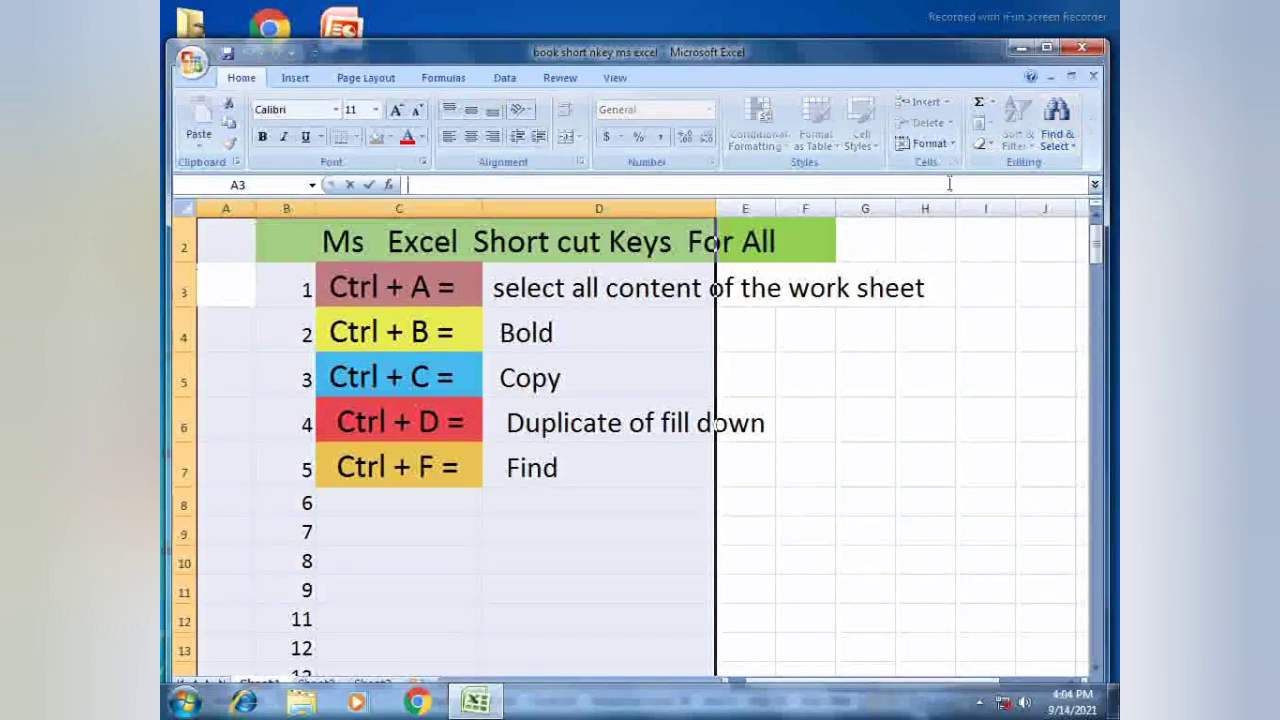
left_click(1046, 246)
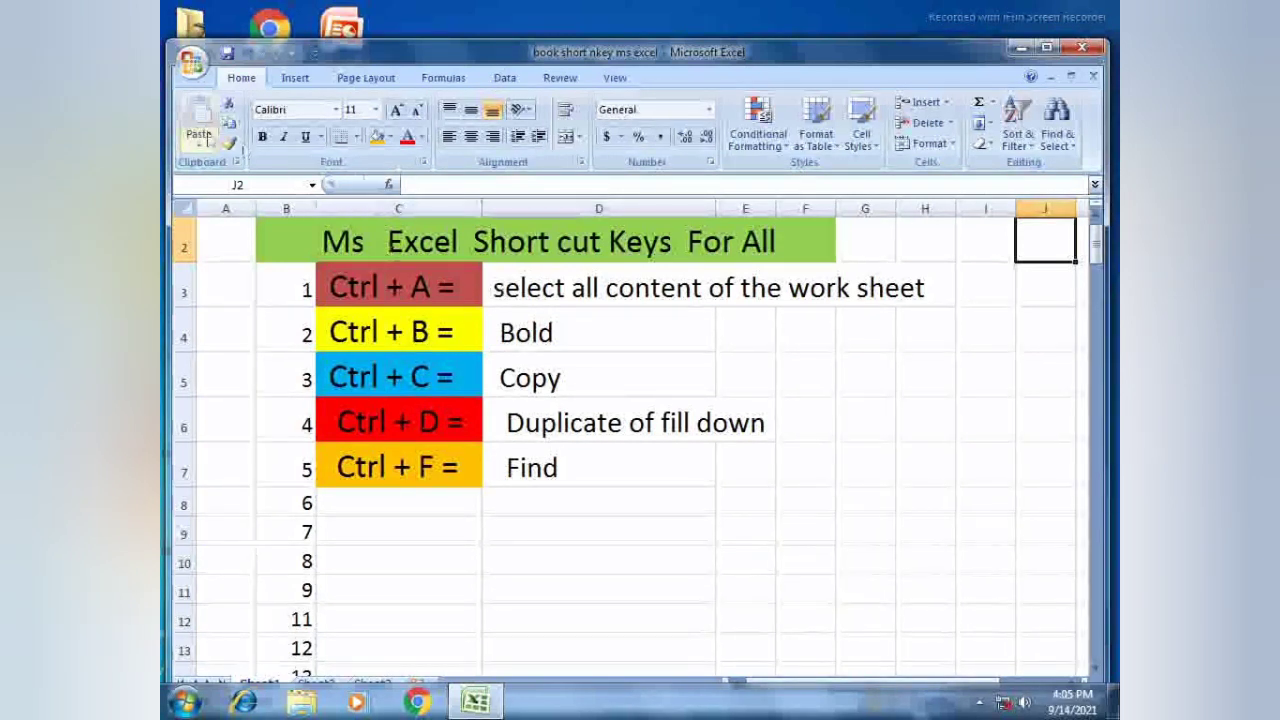
Select the entire worksheet, ending with only cell I2 selected.
left_click(188, 213)
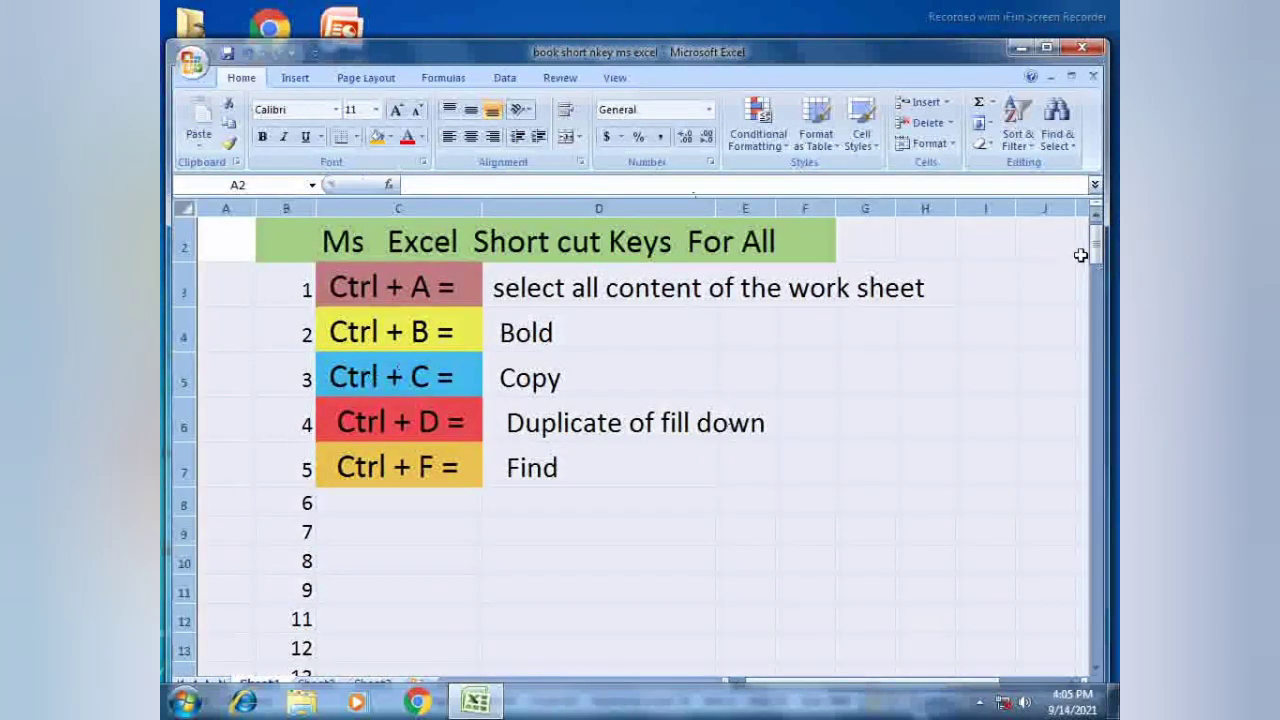
mouse_move(1100, 250)
left_mouse_down()
mouse_move(1098, 455)
mouse_move(1114, 523)
mouse_move(1097, 232)
left_mouse_up()
left_click(1008, 254)
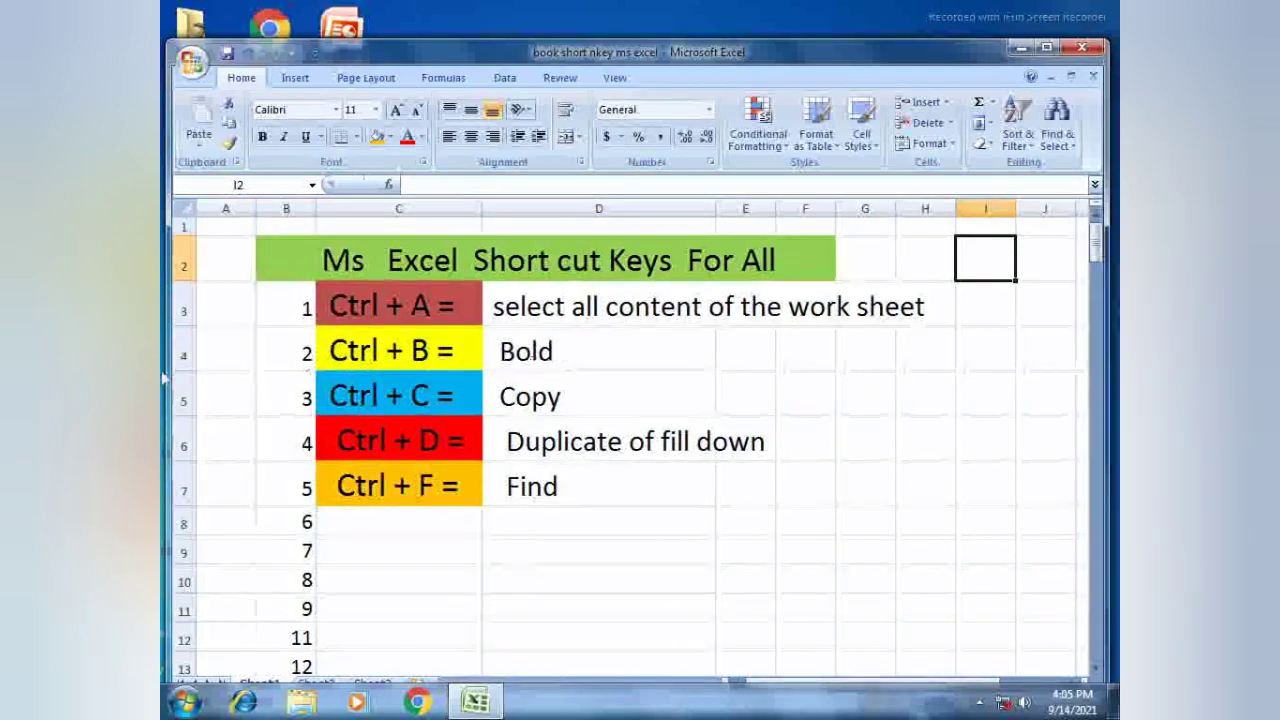
Apply bold formatting to the empty cell A4.
left_click(218, 354)
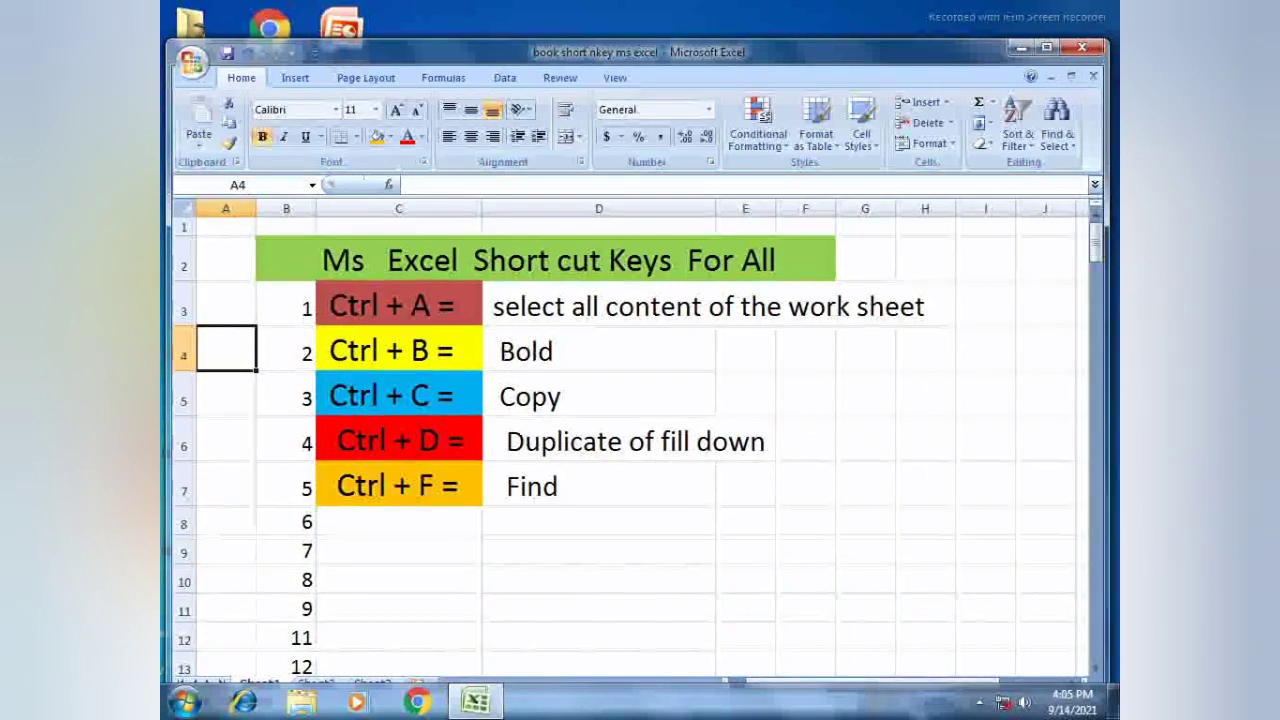
key("ctrl+b")
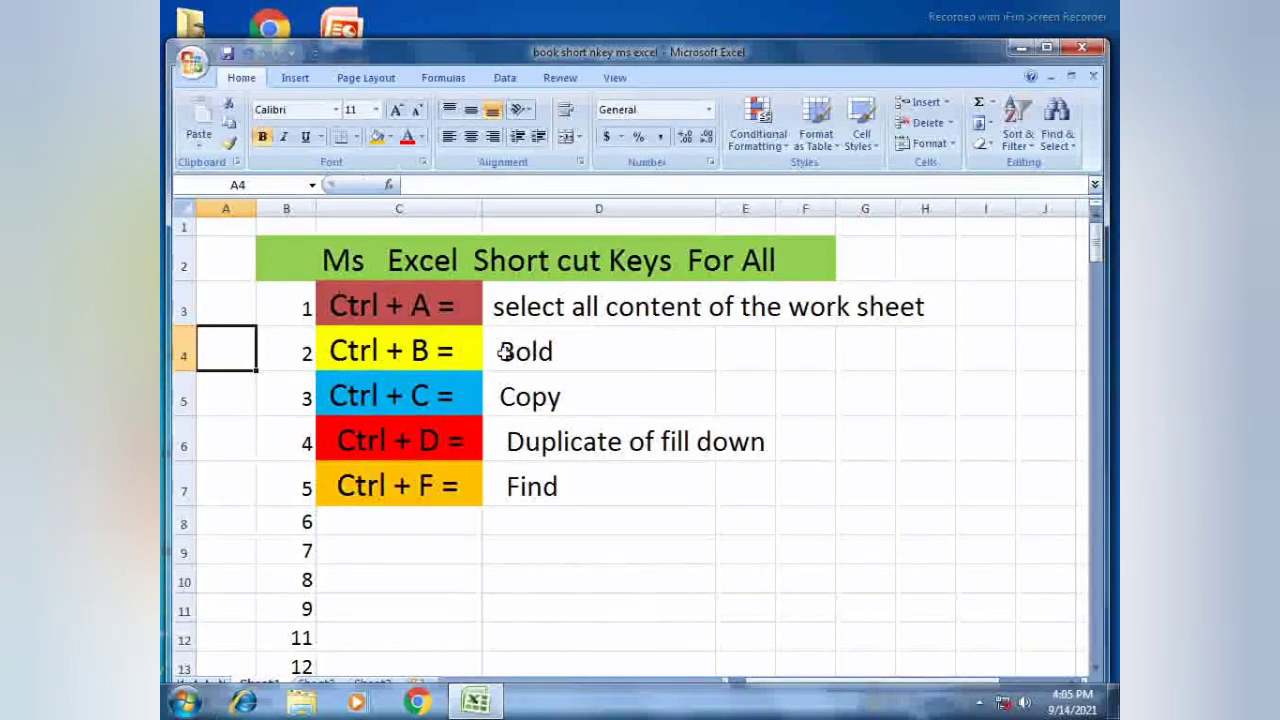
Make the word Bold in cell D4 bold and remove the bold formatting again.
left_click(505, 352)
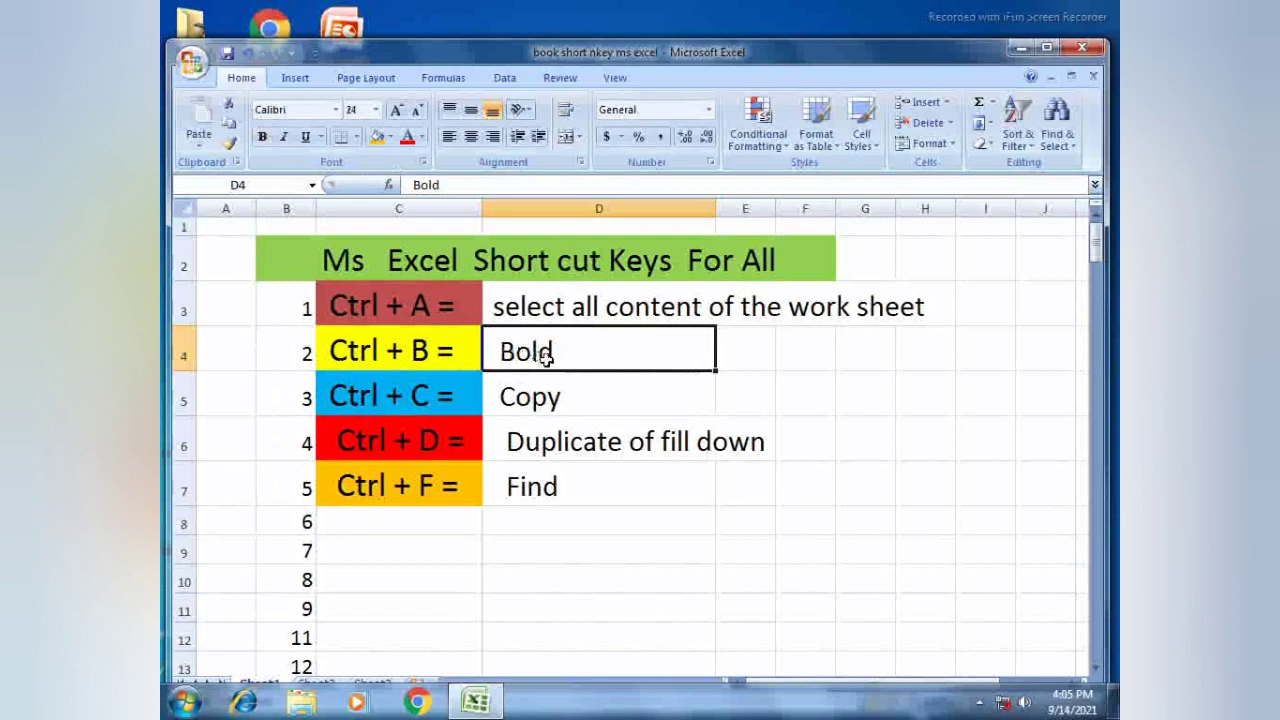
key("ctrl+b")
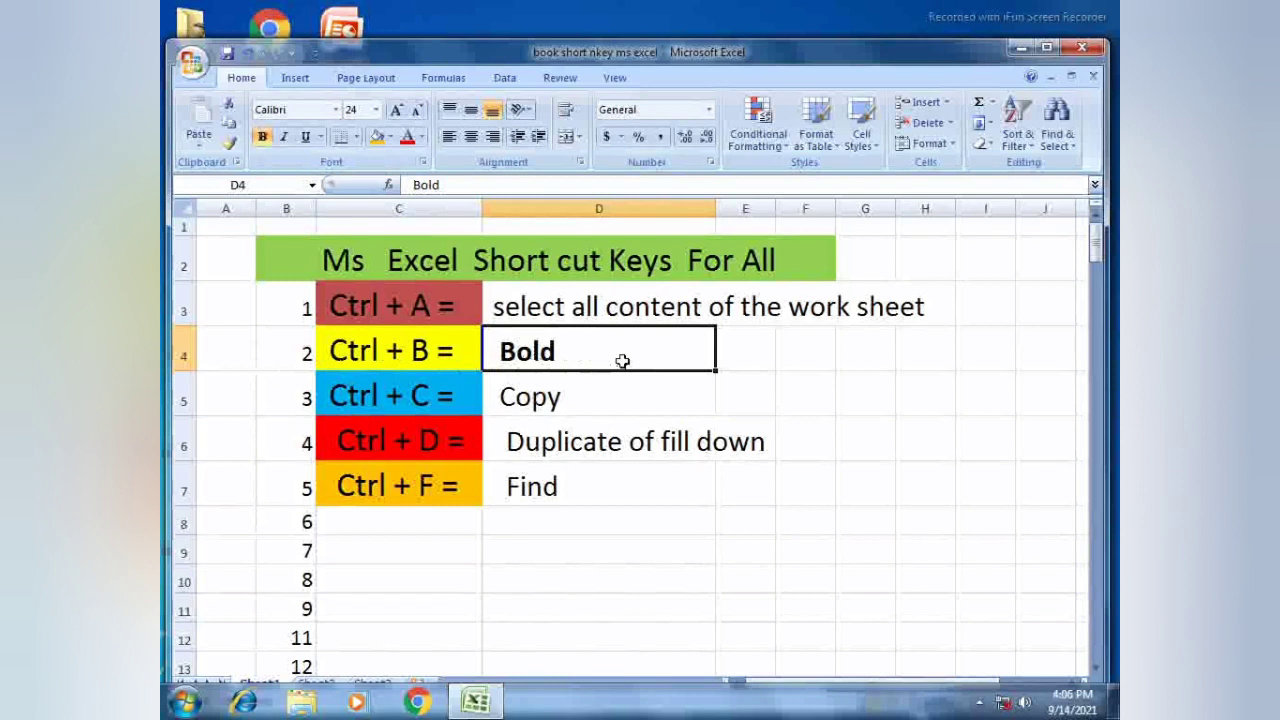
key("ctrl+b")
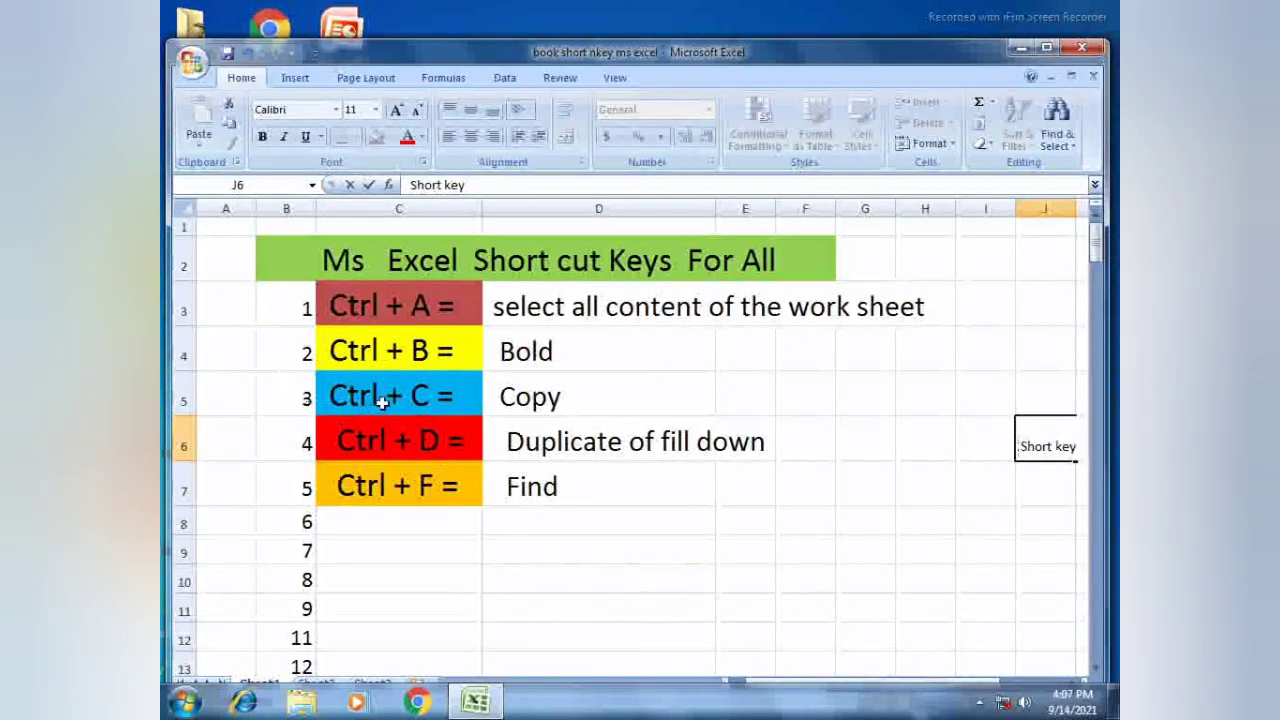
Copy the text Short key from cell J6 and paste it into cell H10.
left_click(391, 398)
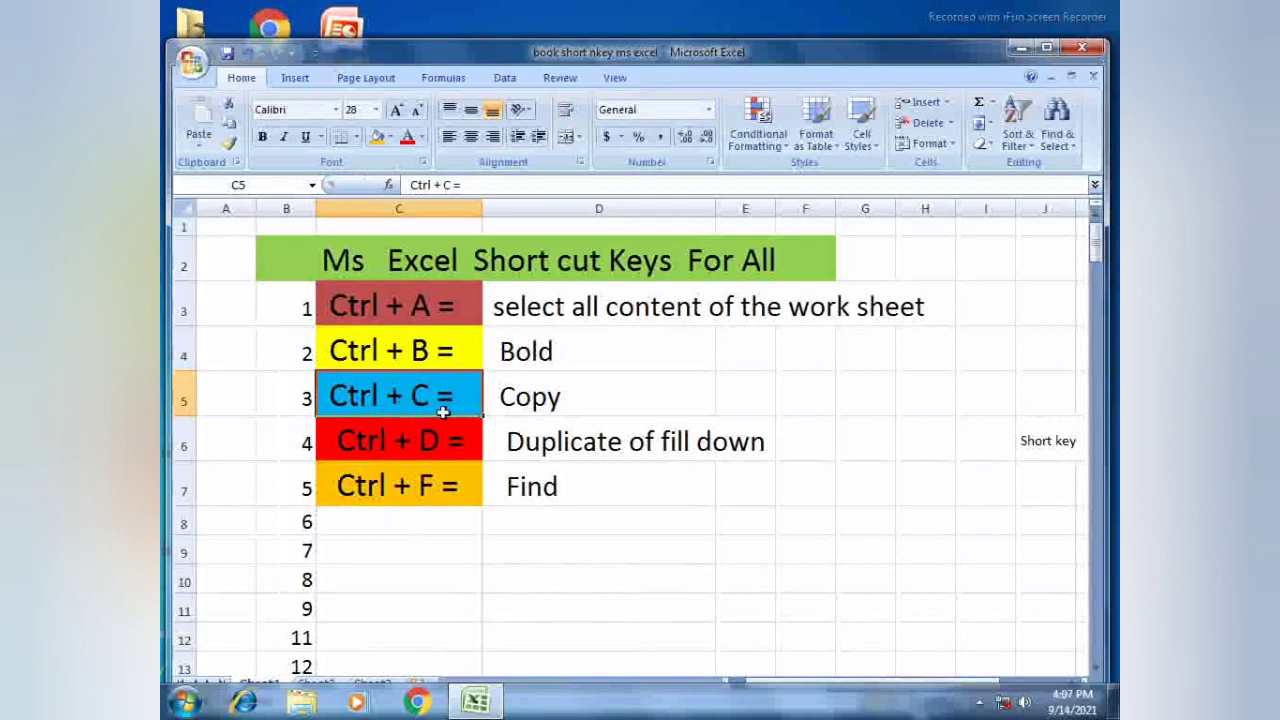
left_click(1042, 458)
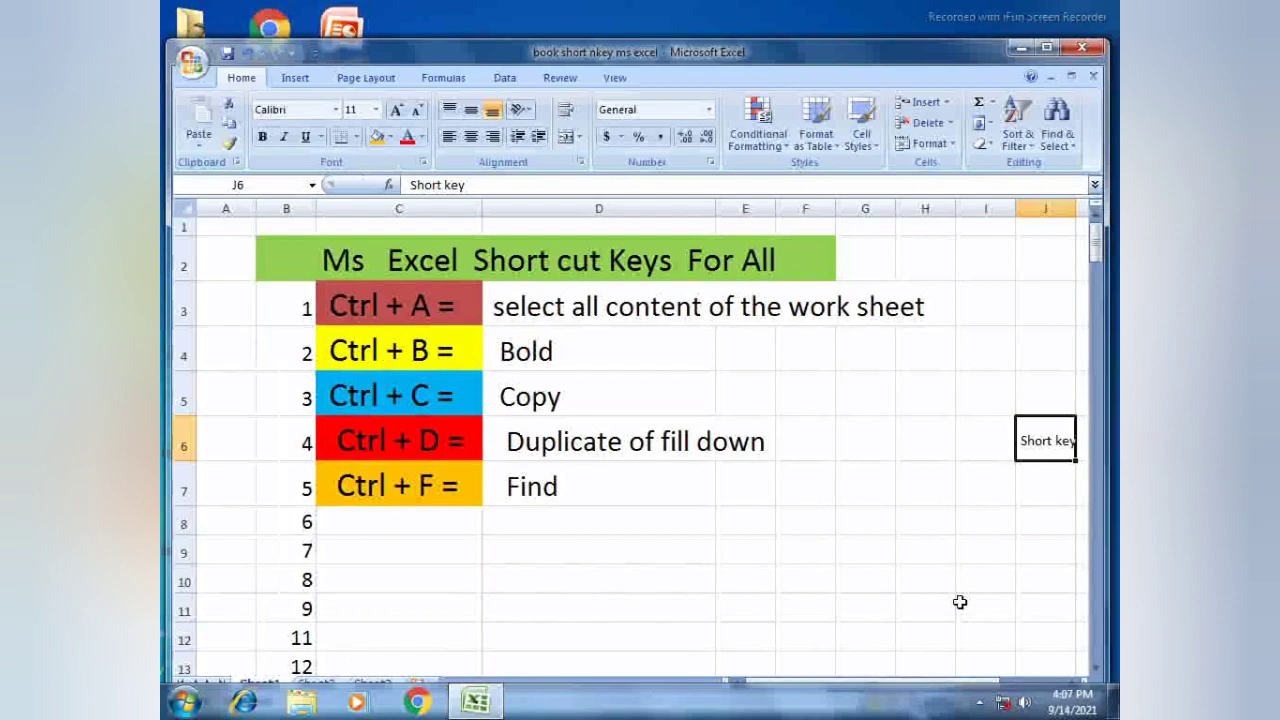
key("ctrl+c")
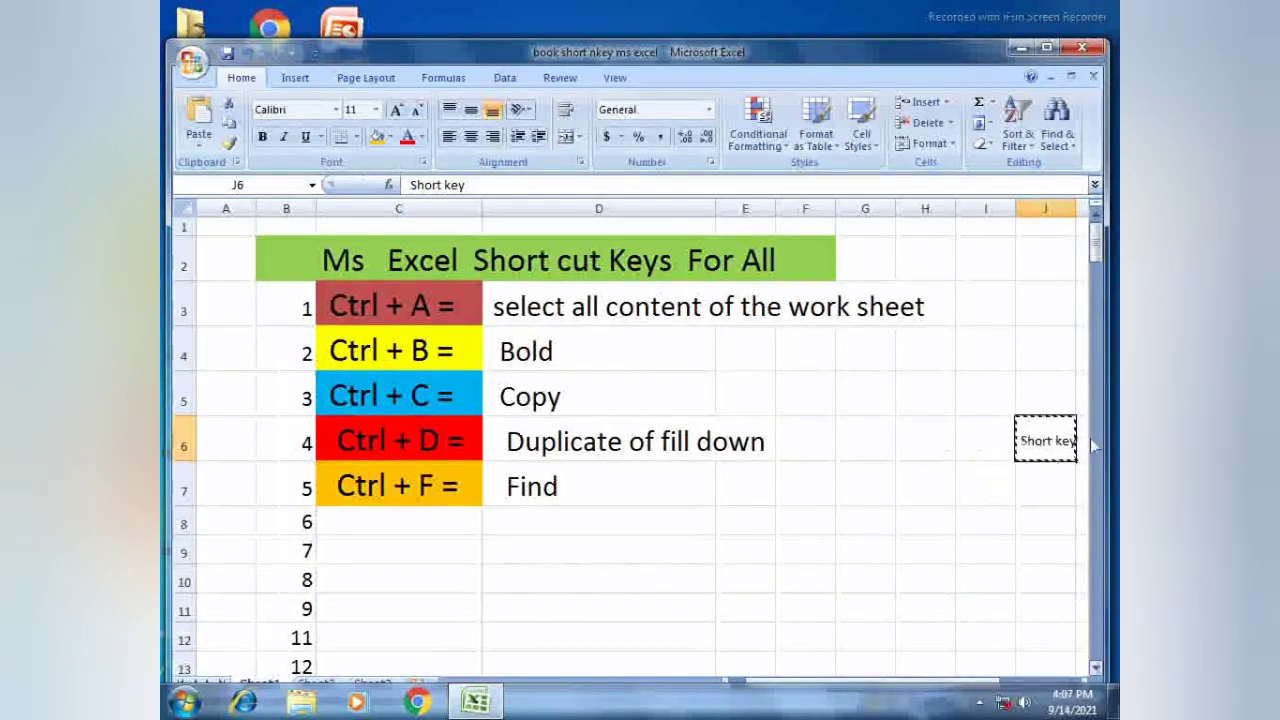
left_click(930, 580)
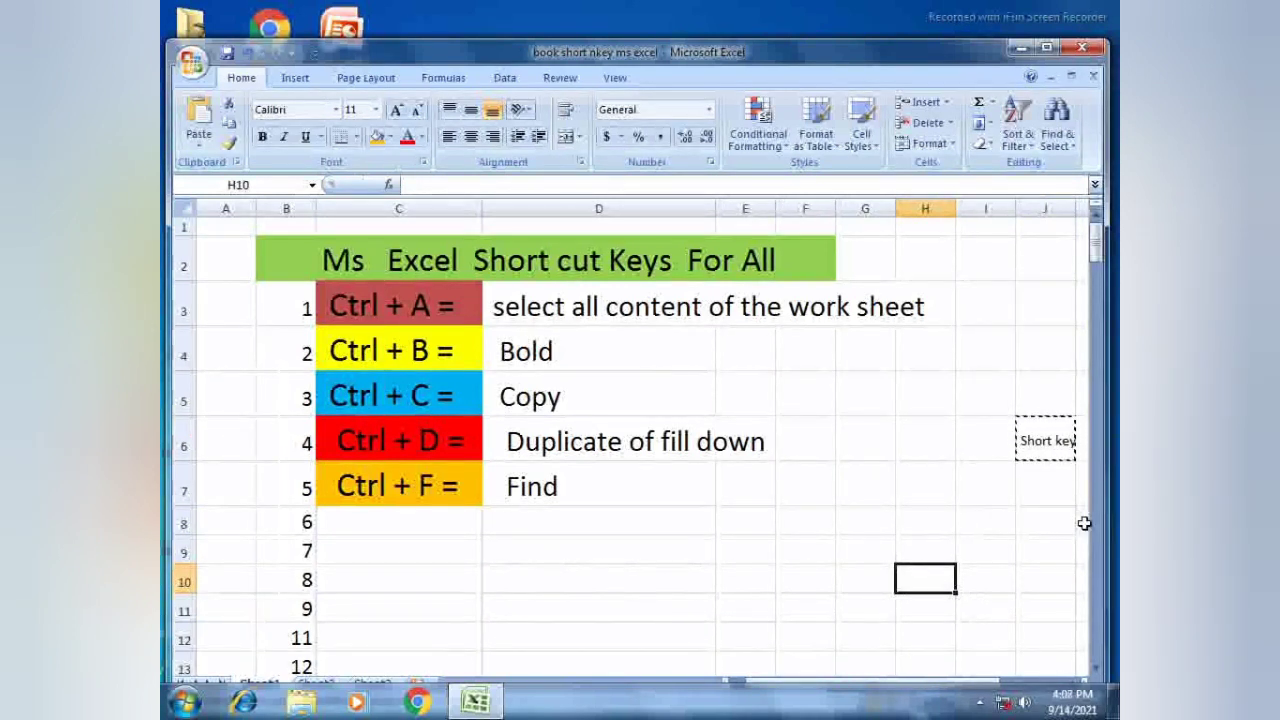
key("ctrl+v")
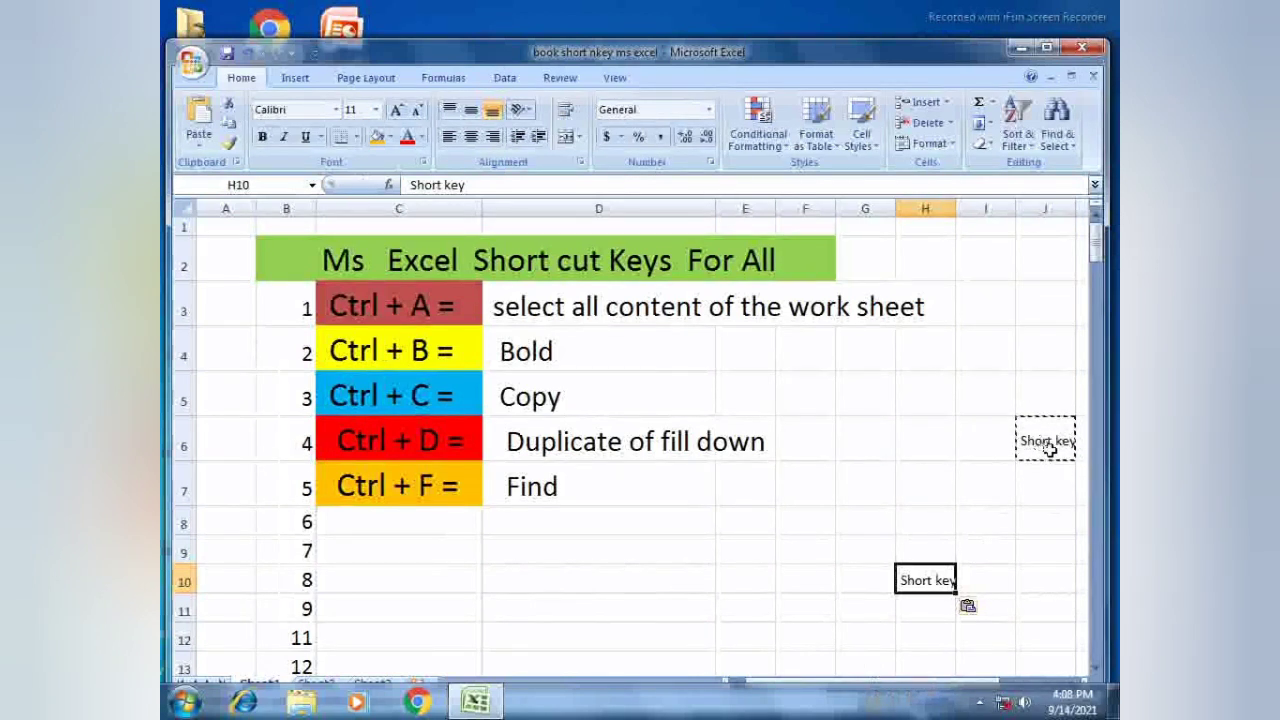
Paste the copied Short key text into cells H9, H8 and H7, and end the copy mode.
left_click(935, 546)
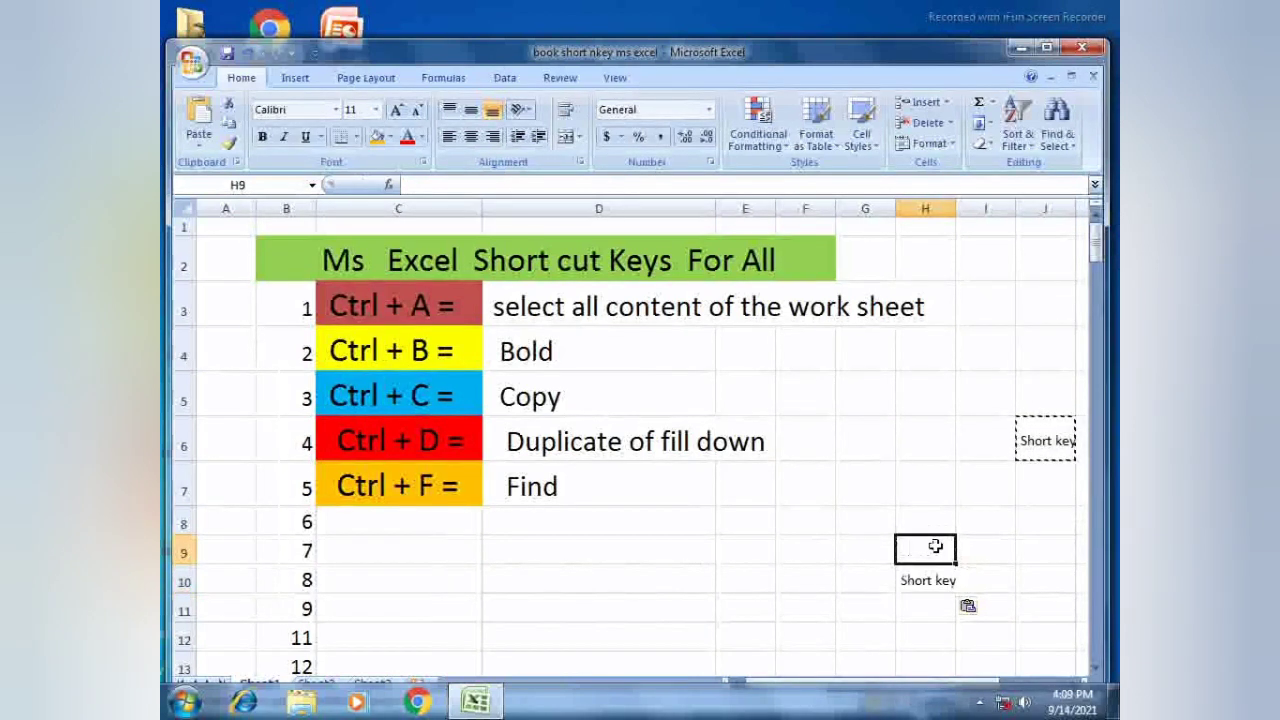
key("ctrl+v")
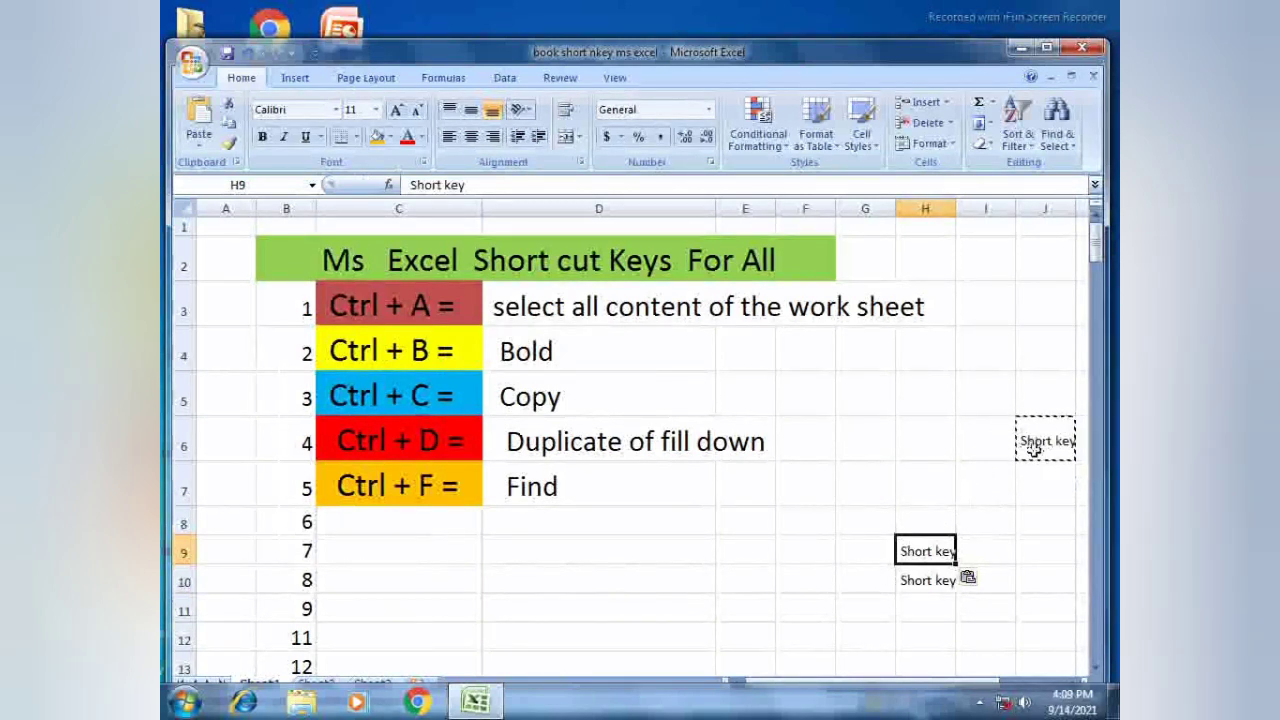
left_click(912, 520)
key("ctrl+v")
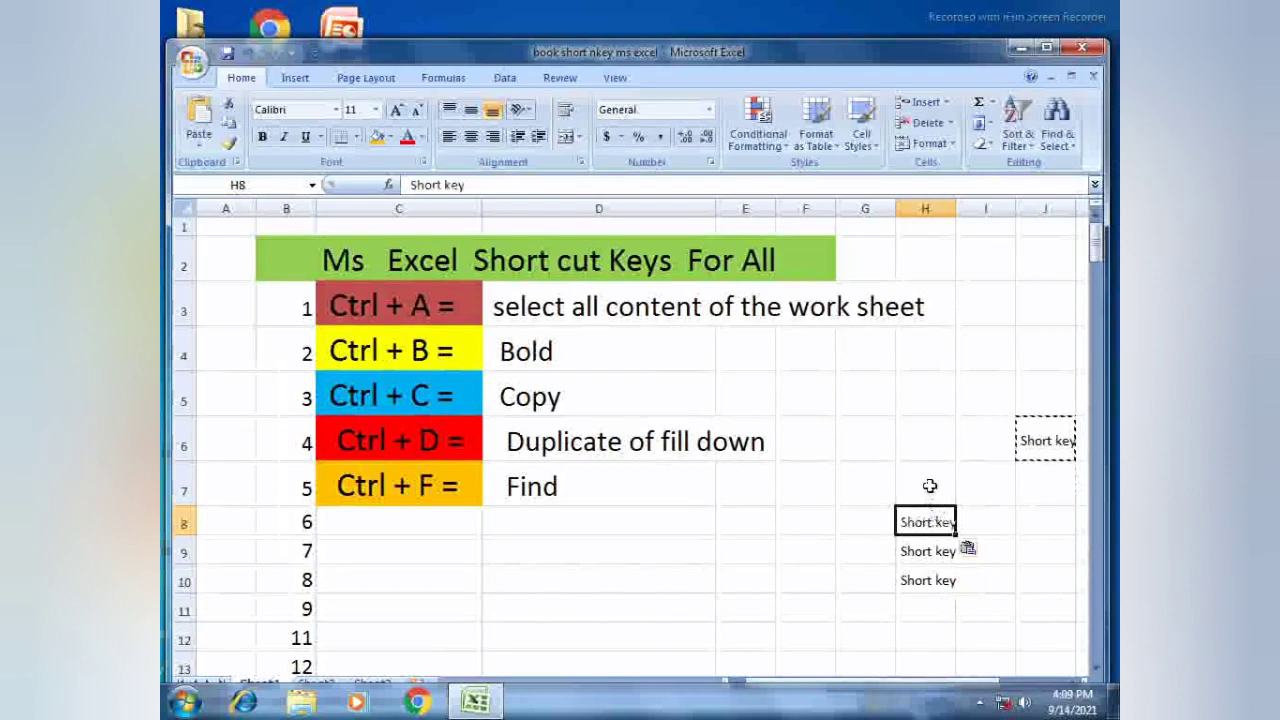
left_click(931, 485)
key("ctrl+v")
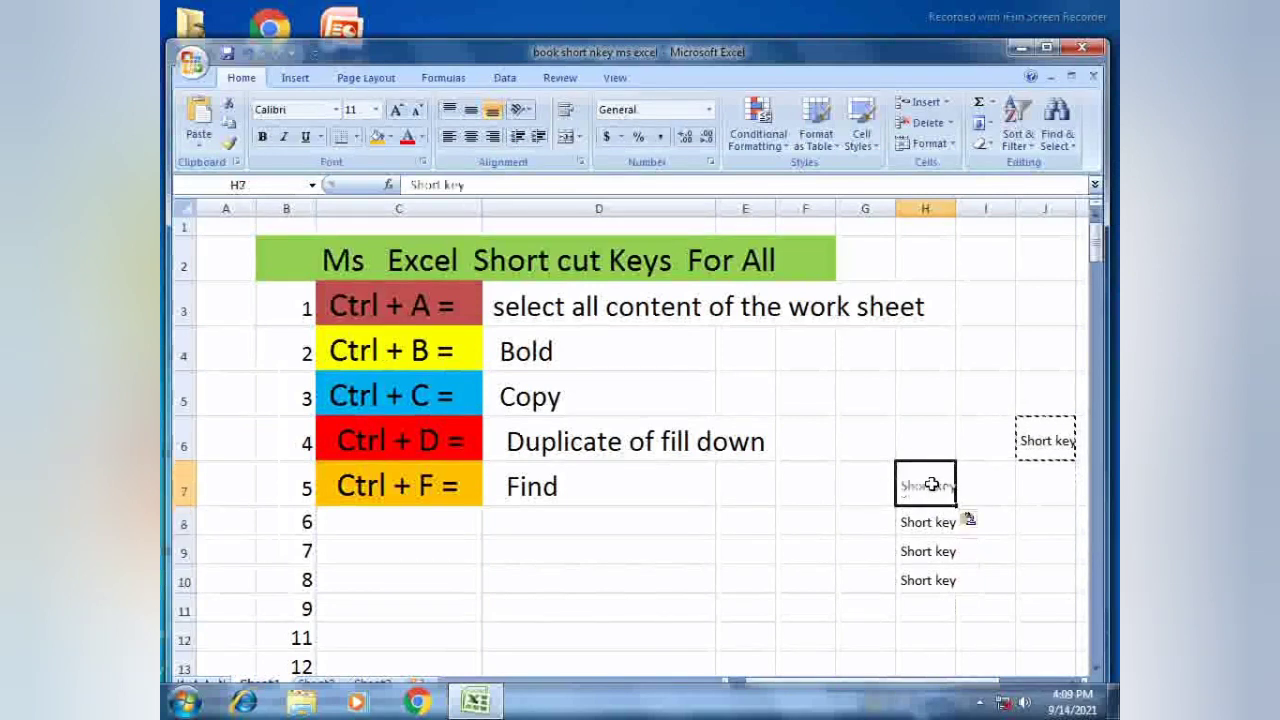
left_click(1038, 447)
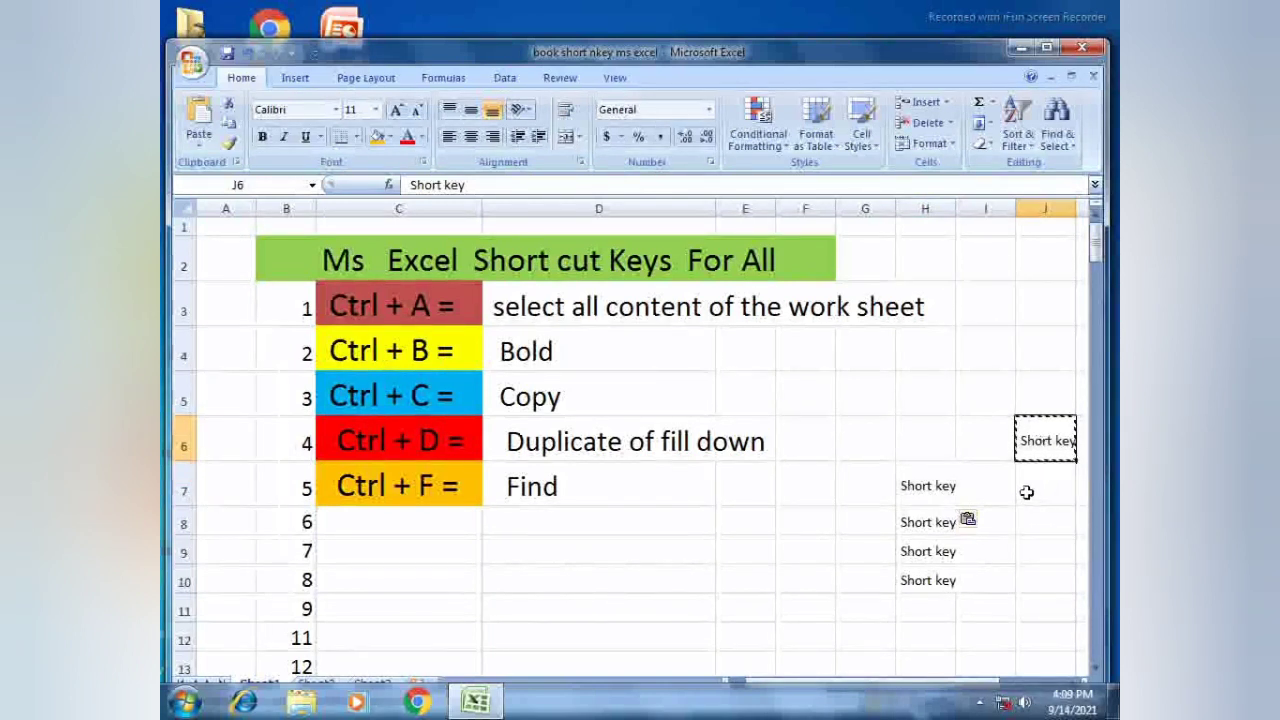
key("Escape")
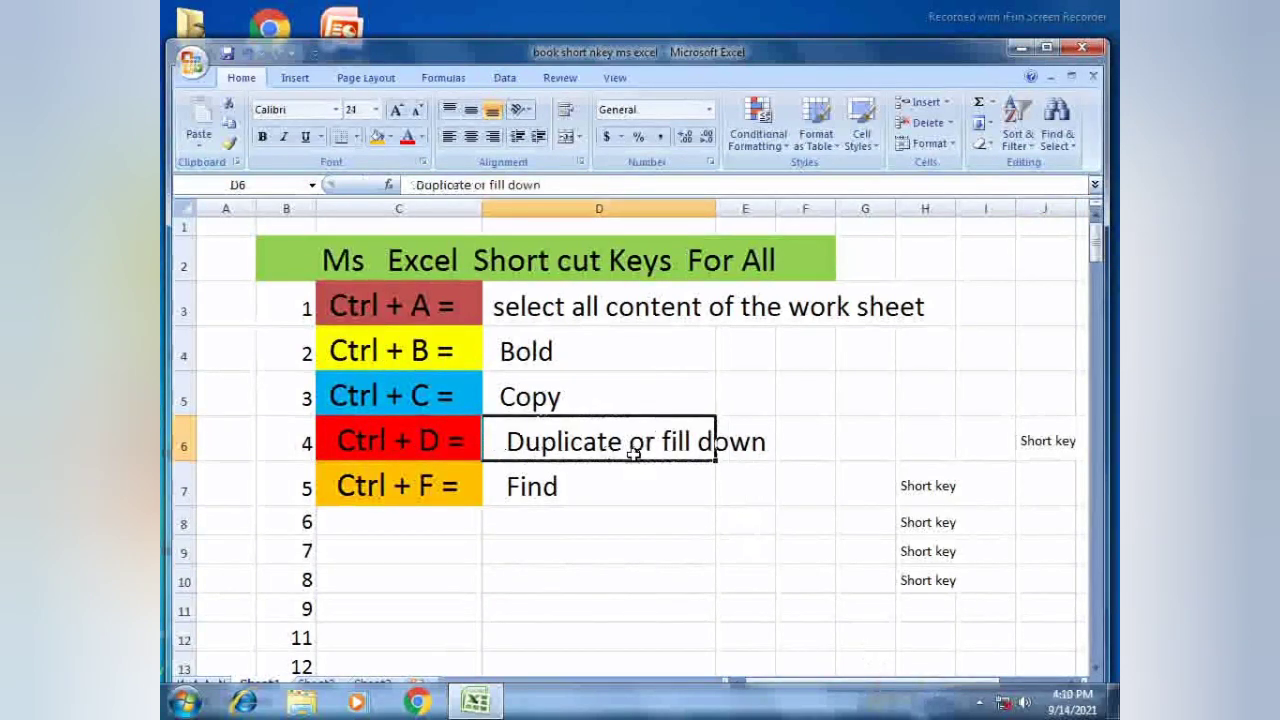
Enter the text nine in cell J7, below the Short key entry in column J.
scroll(633, 455, "down", 1)
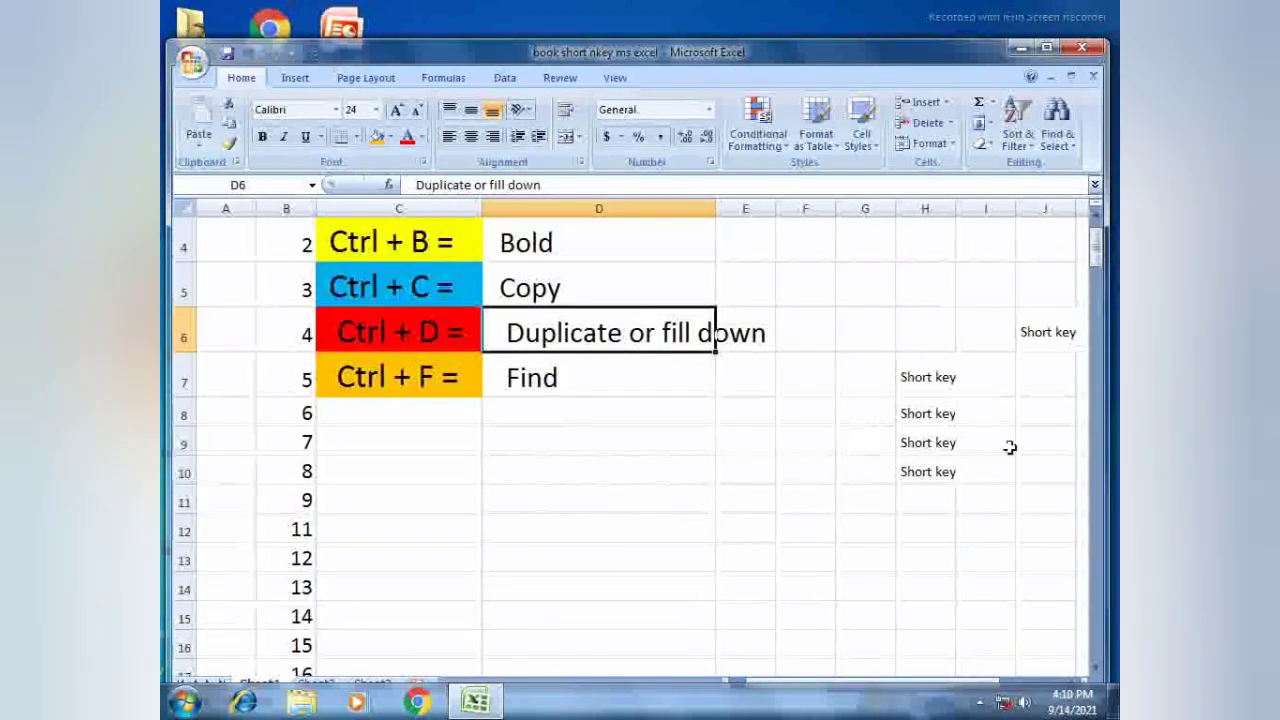
left_click(1034, 387)
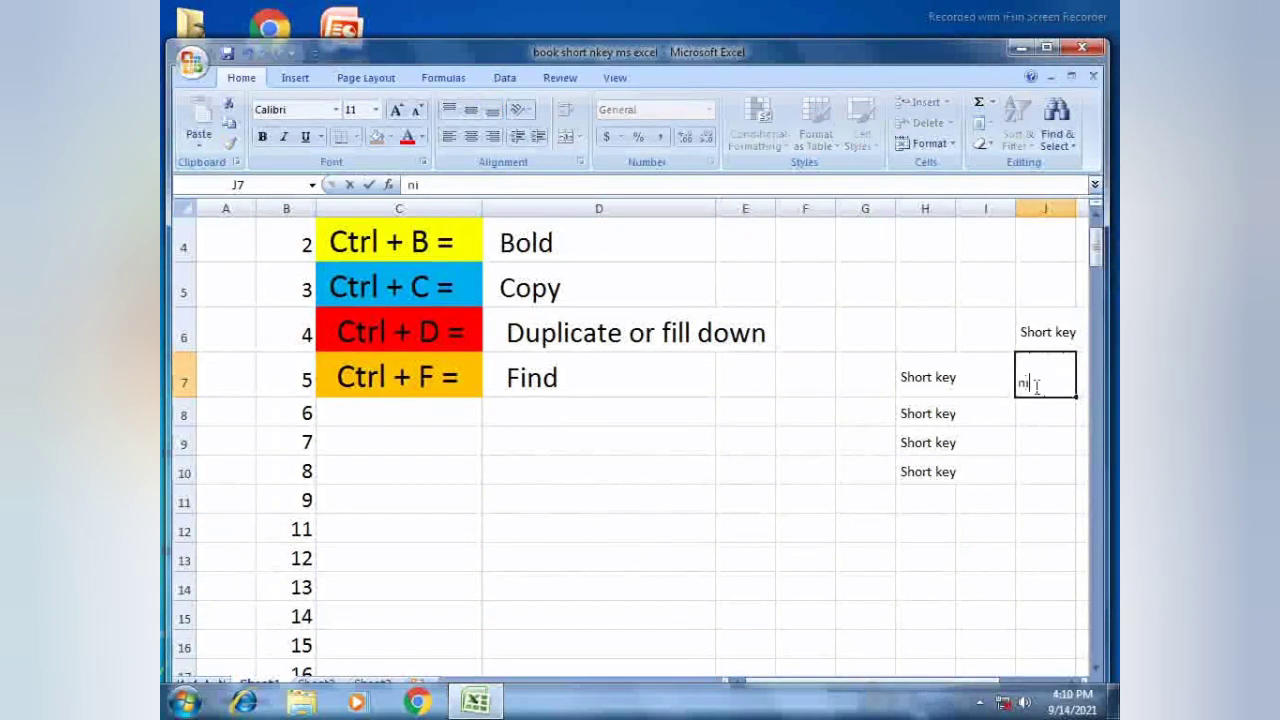
type("ne")
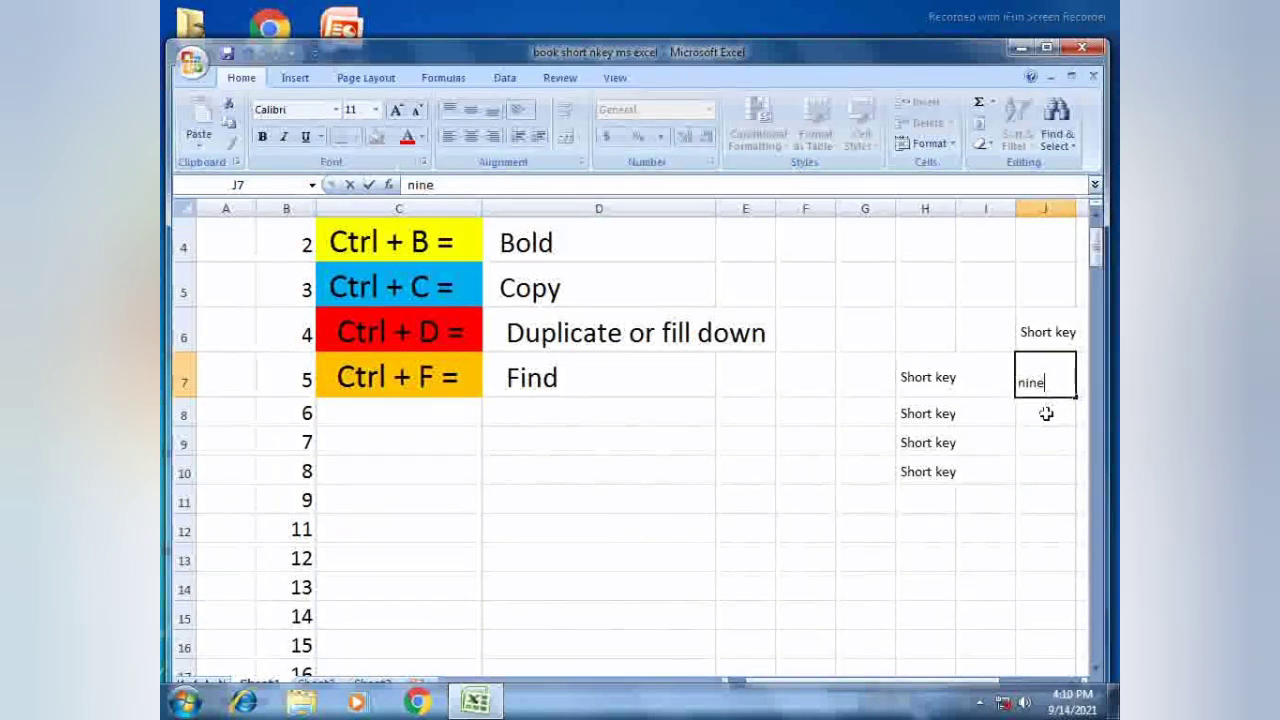
Duplicate the text nine from J7 into cells J8, J9 and J10 with Fill Down.
left_click(1046, 413)
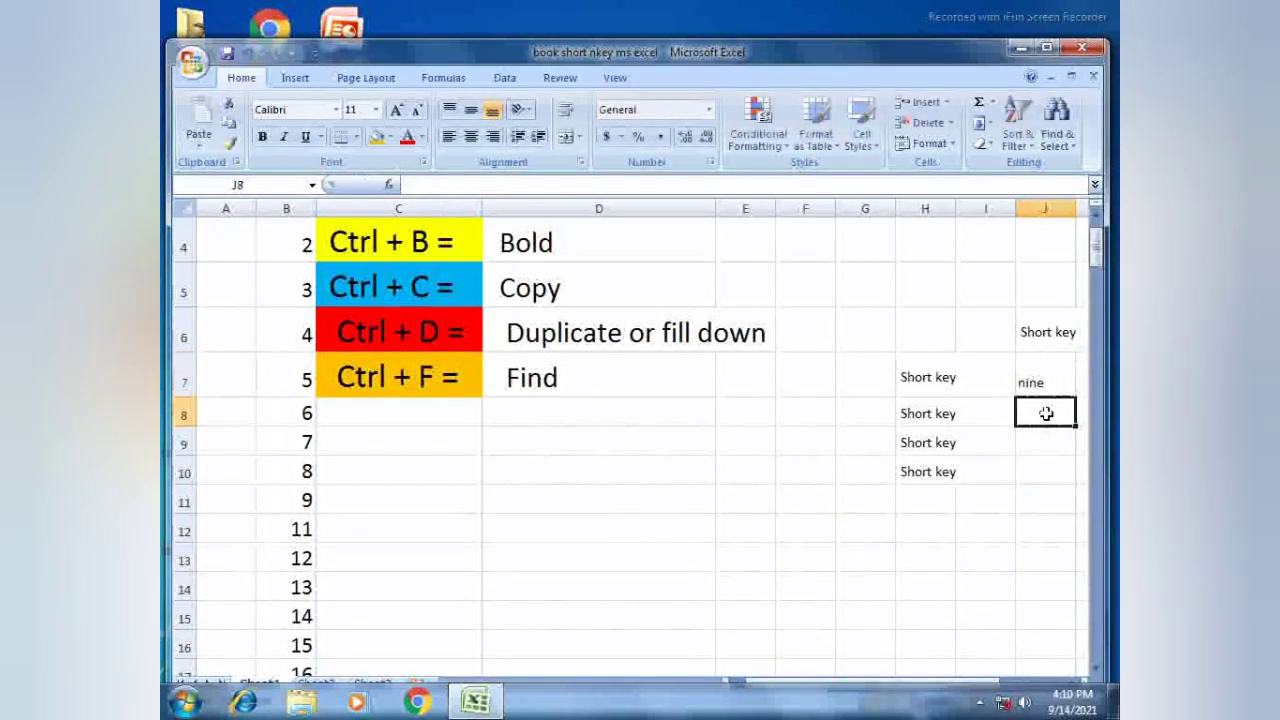
key("ctrl+d")
left_click(1041, 441)
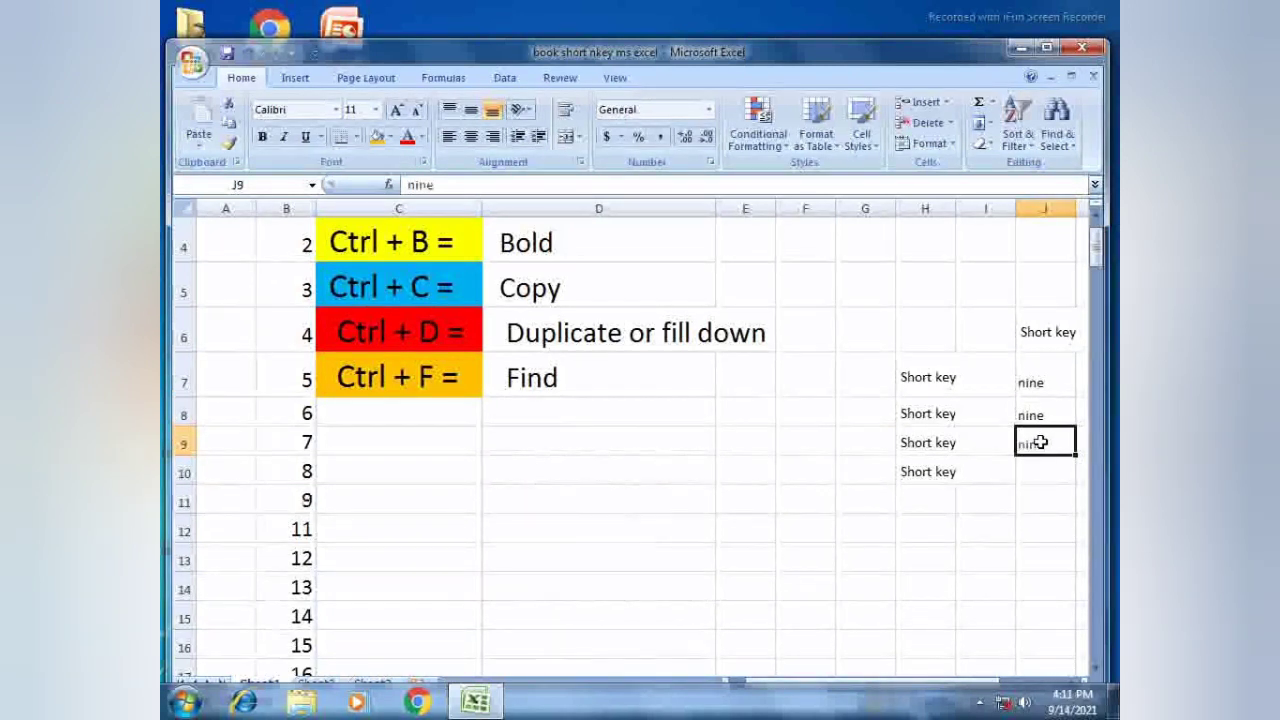
key("ctrl+d")
left_click(1027, 475)
key("ctrl+d")
scroll(1030, 460, "down", 1)
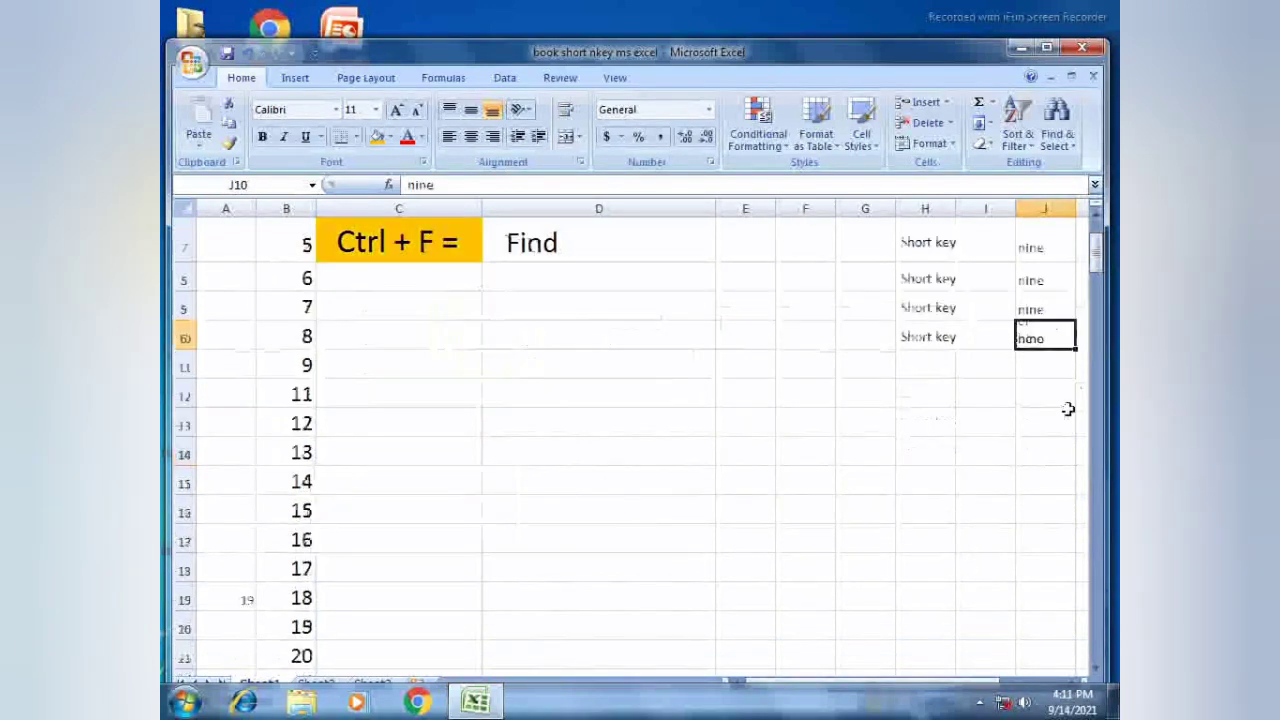
scroll(1048, 463, "up", 2)
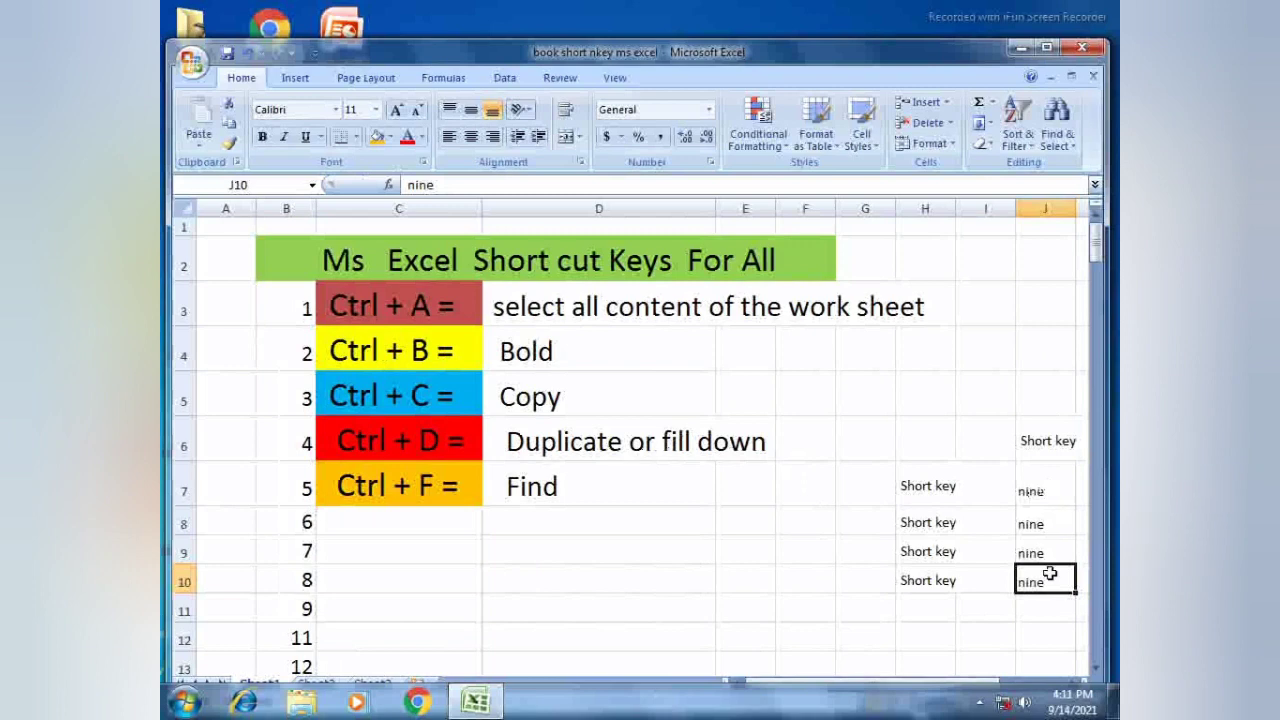
Start inserting a picture from a file into the worksheet.
scroll(869, 663, "down", 1)
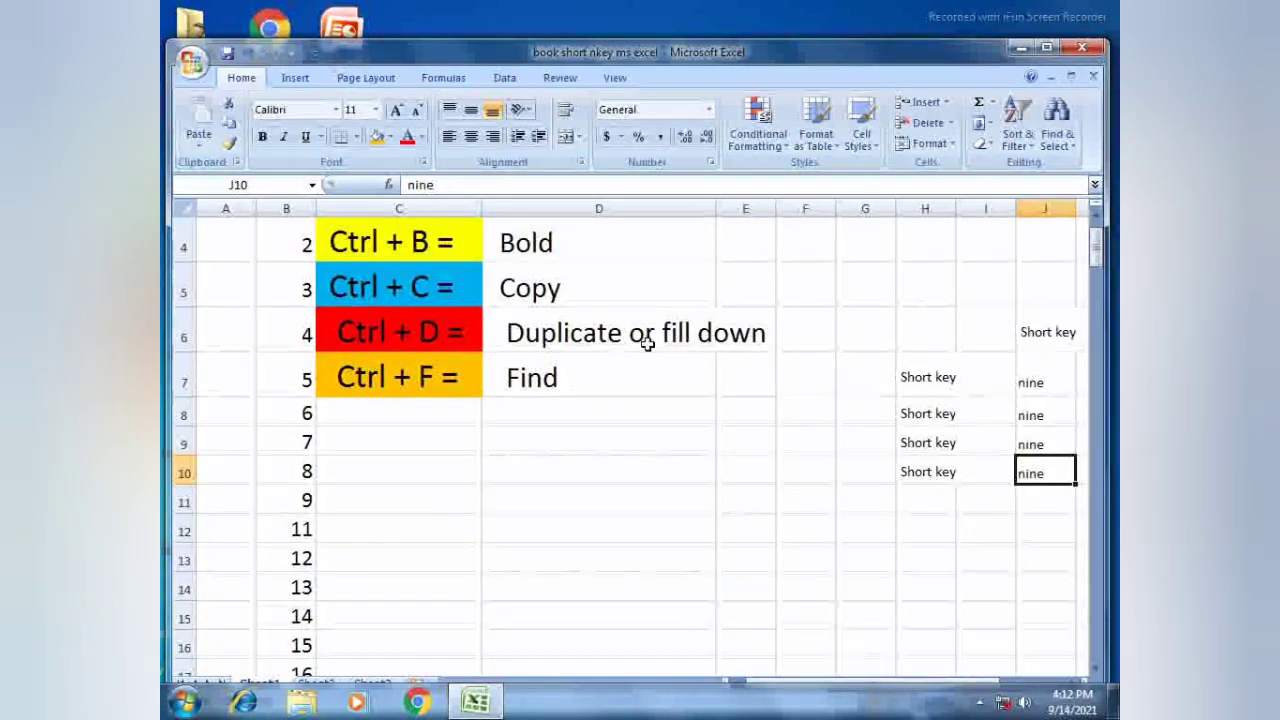
left_click(296, 79)
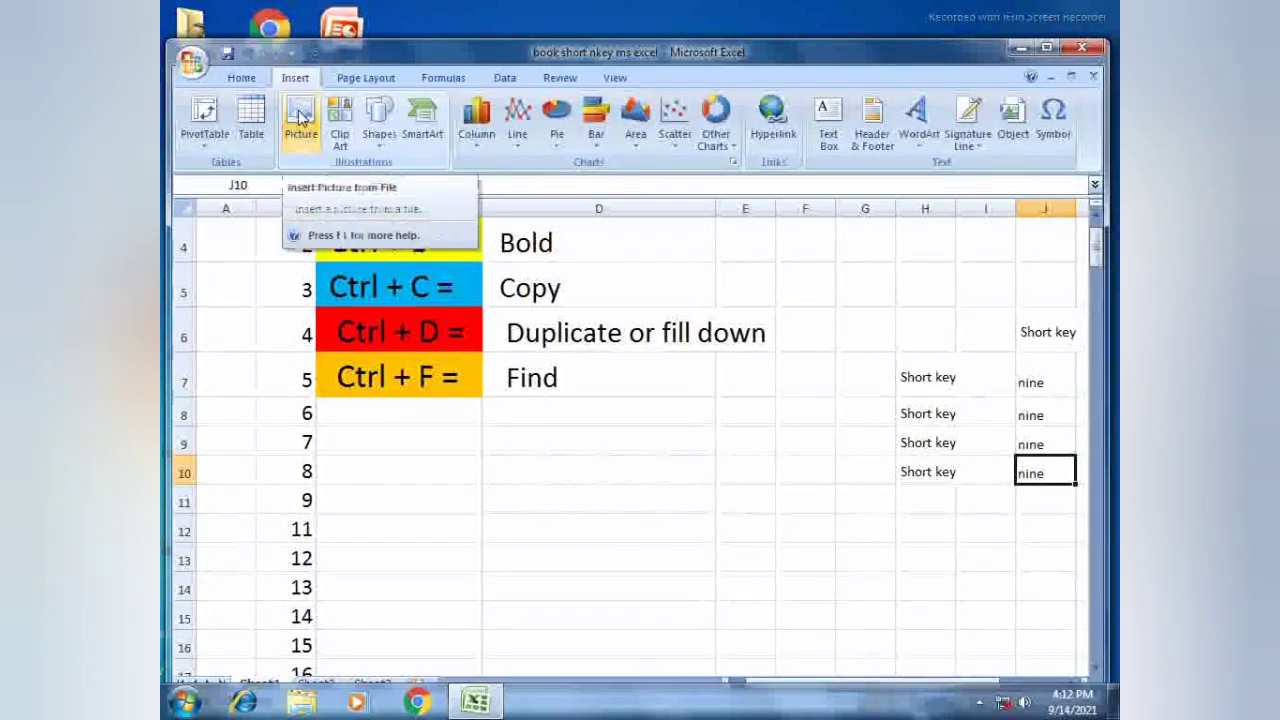
left_click(301, 117)
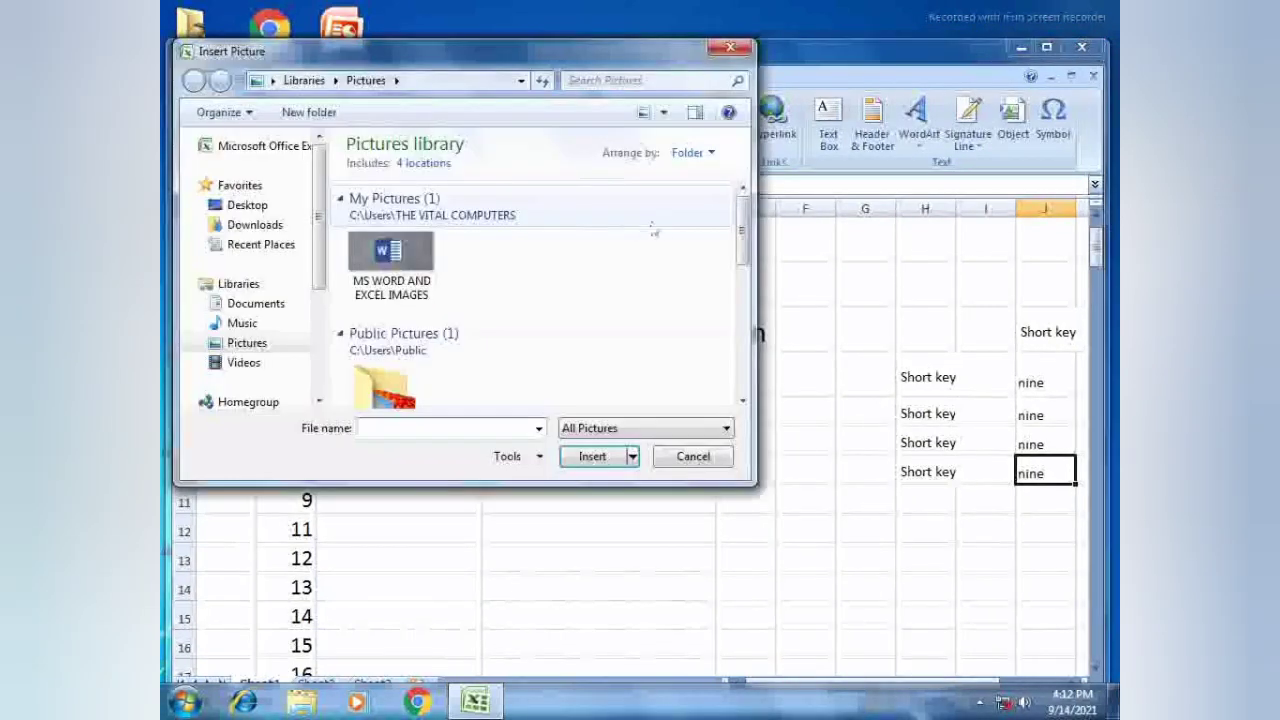
left_click_drag(742, 236, 740, 343)
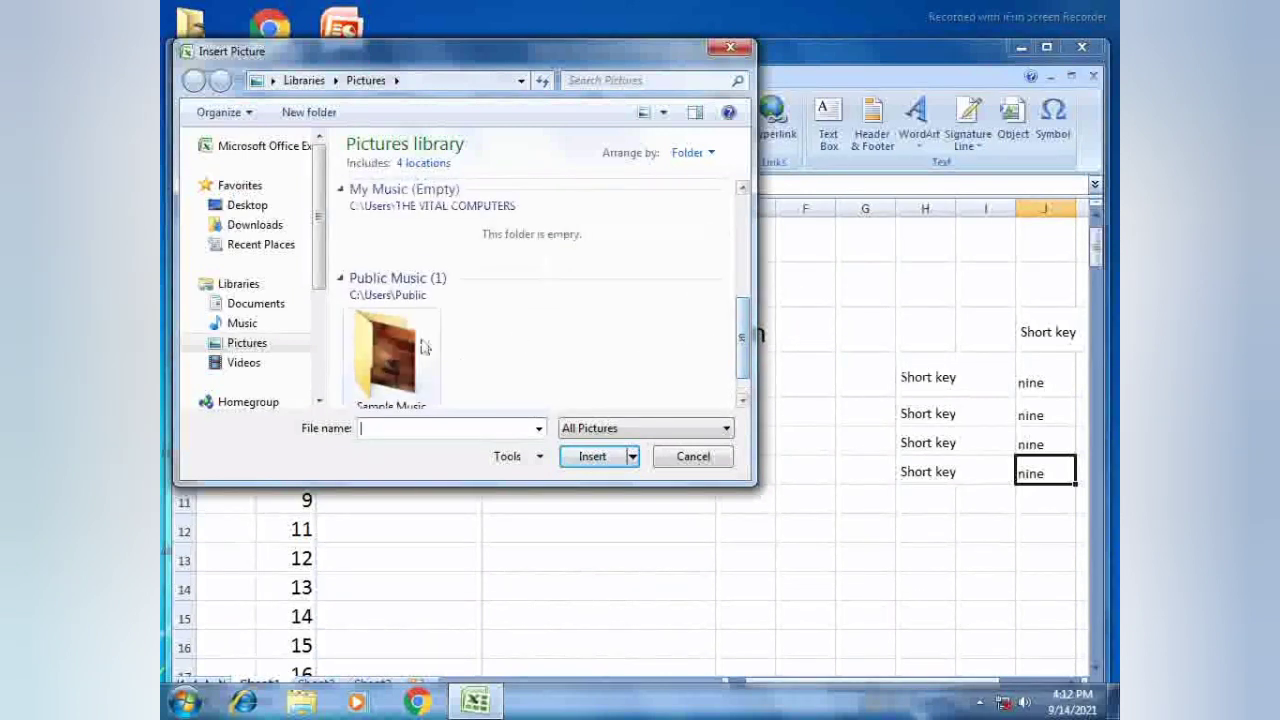
left_click(388, 361)
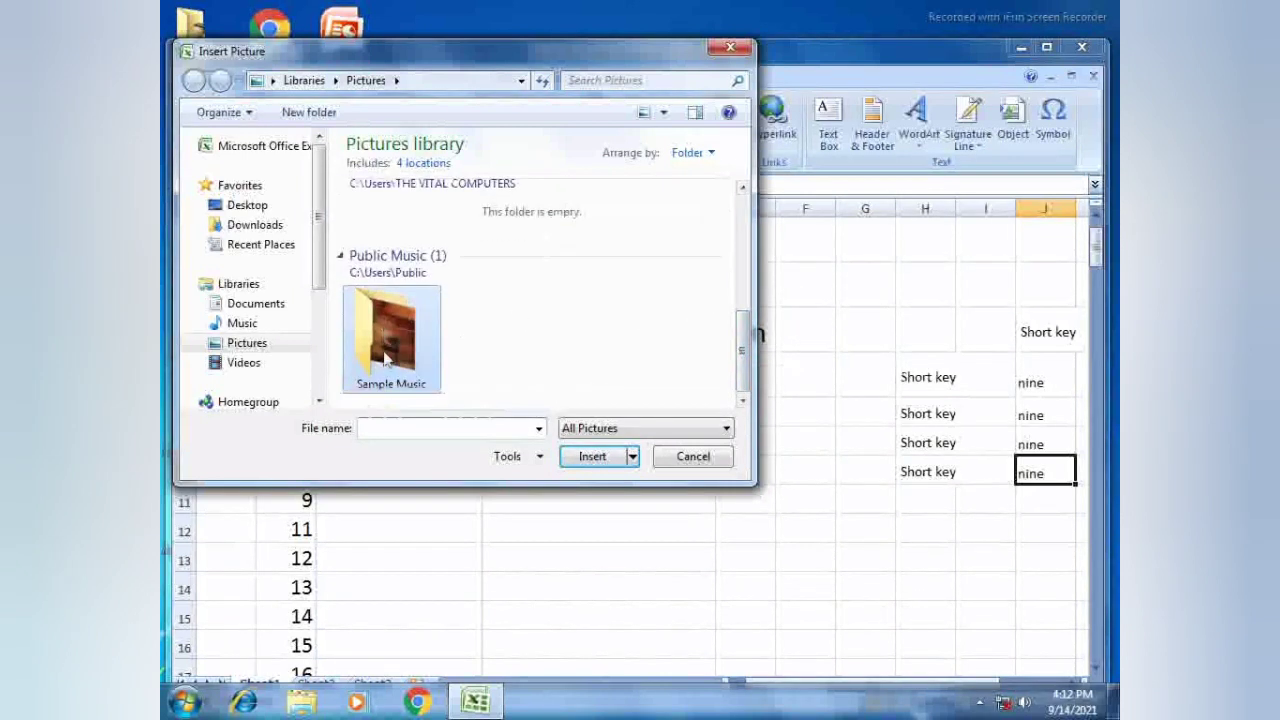
left_click(592, 457)
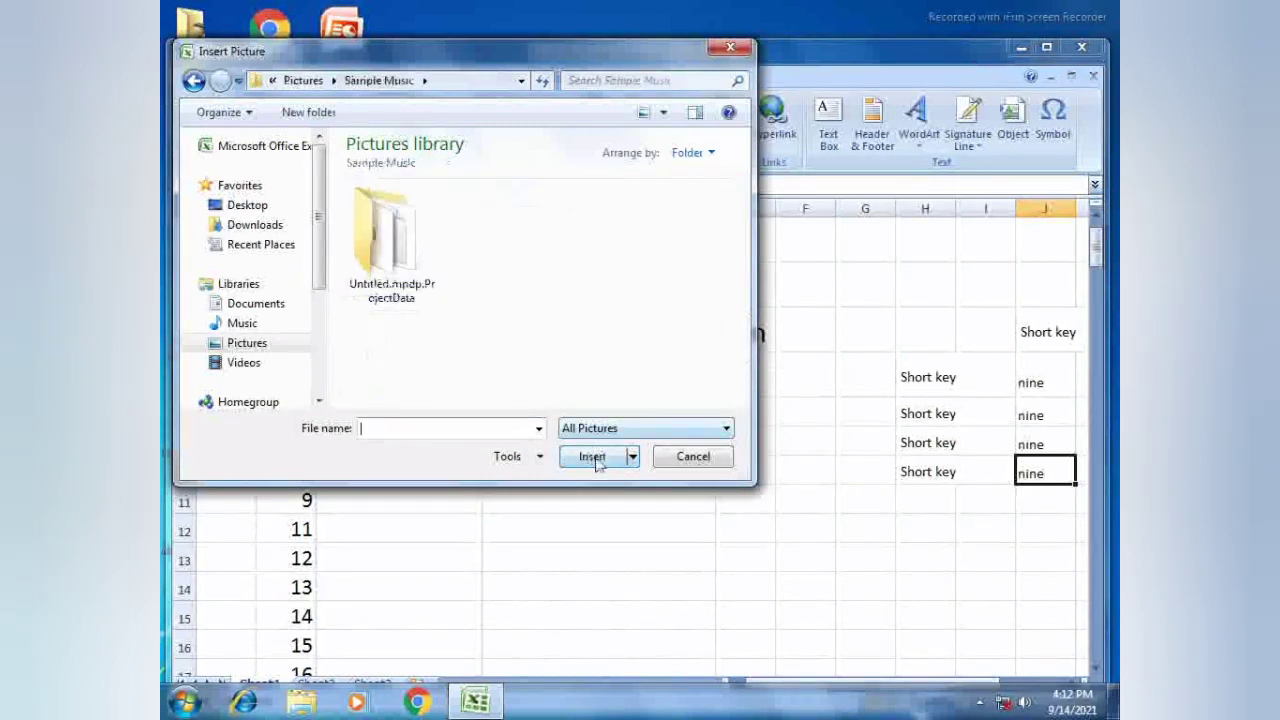
double_click(392, 235)
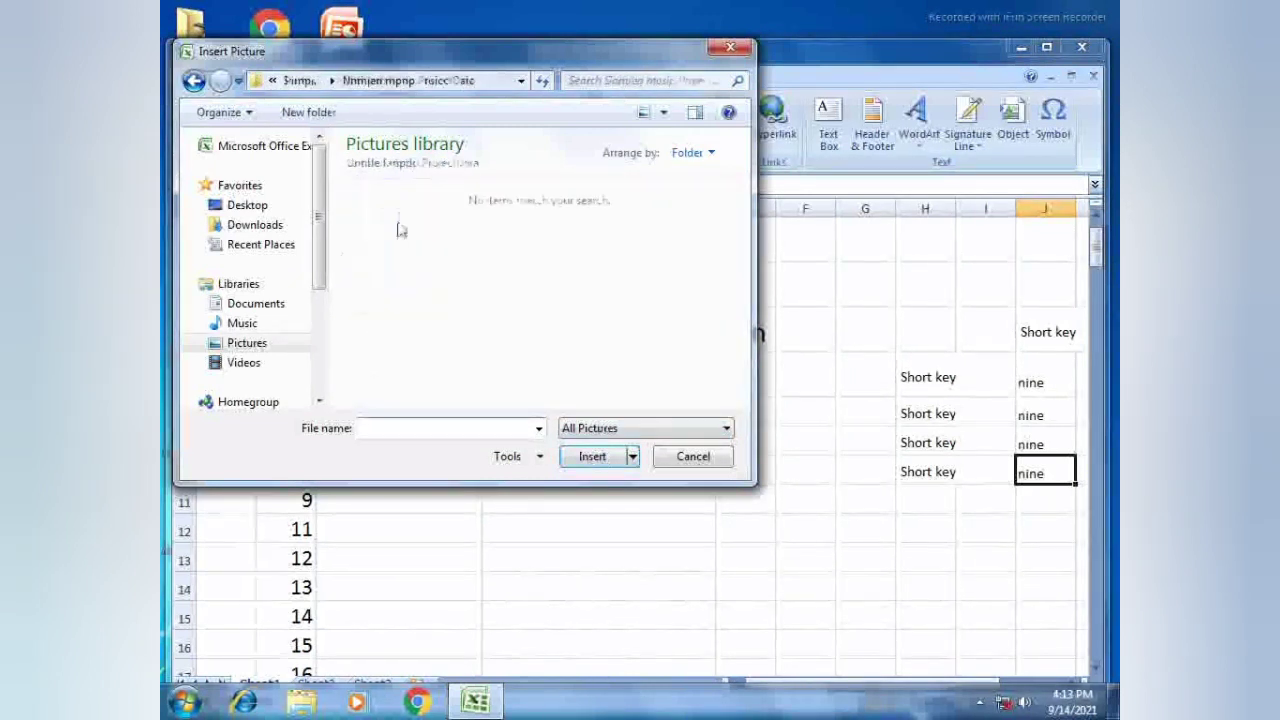
left_click(193, 82)
left_click(193, 82)
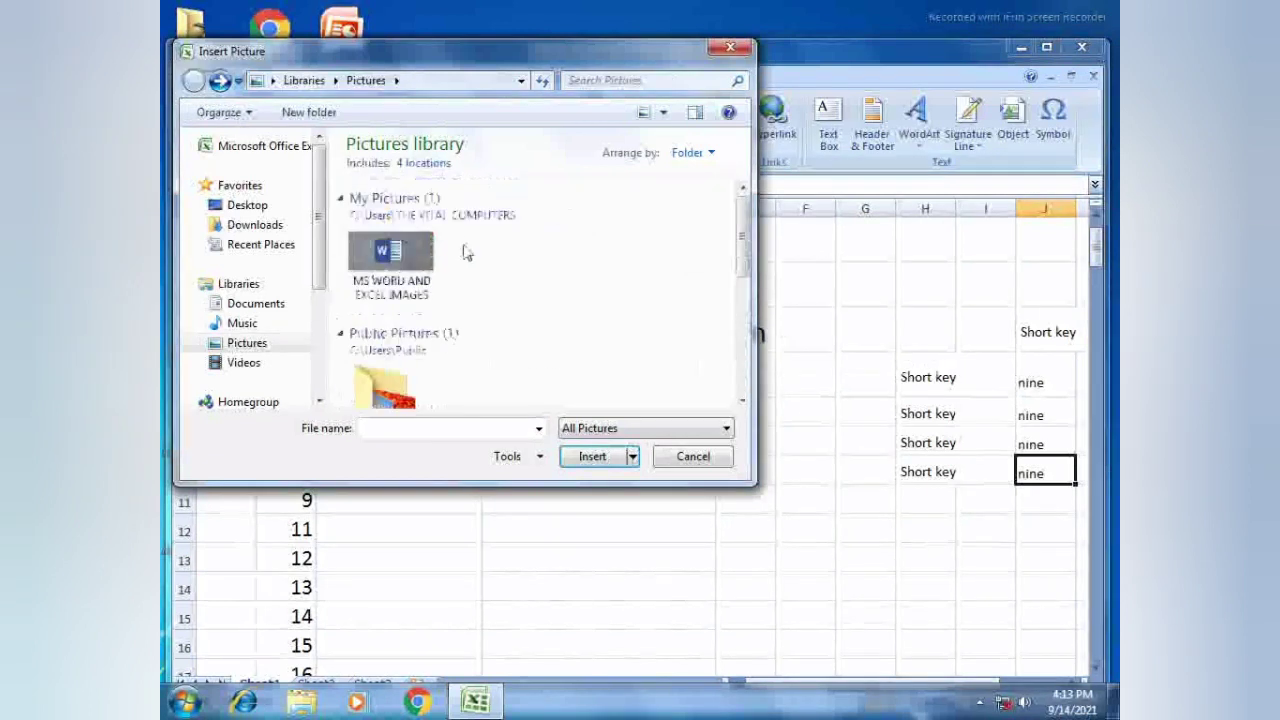
Insert the picture MS WORD AND EXCEL IMAGES and place it below the shortcut list, across columns D to G at rows 9 to 14.
left_click(400, 250)
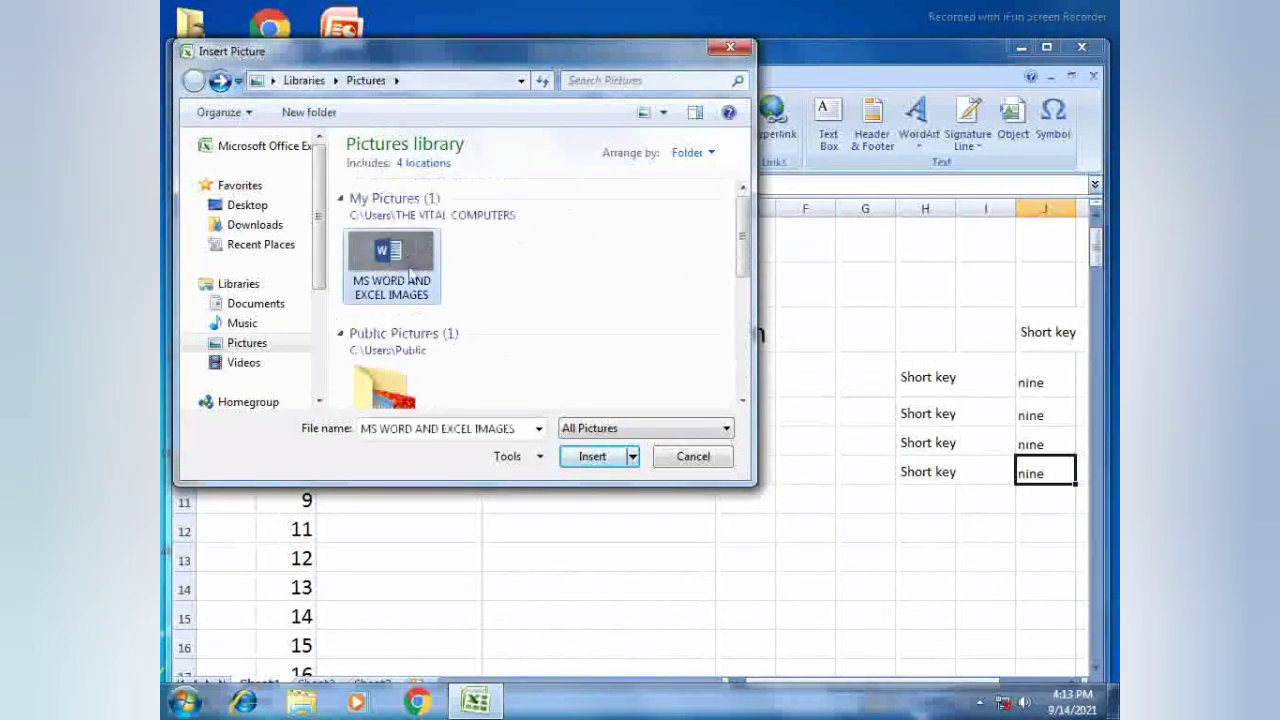
left_click(590, 458)
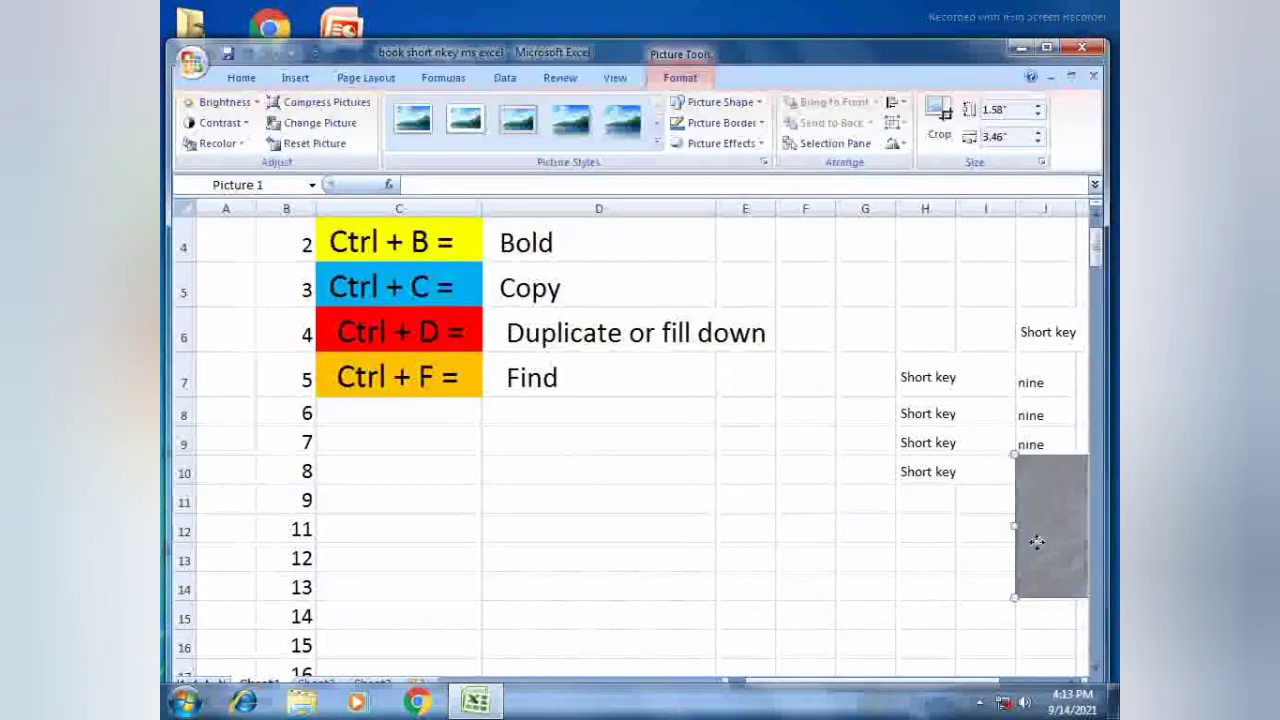
left_click_drag(1063, 543, 573, 527)
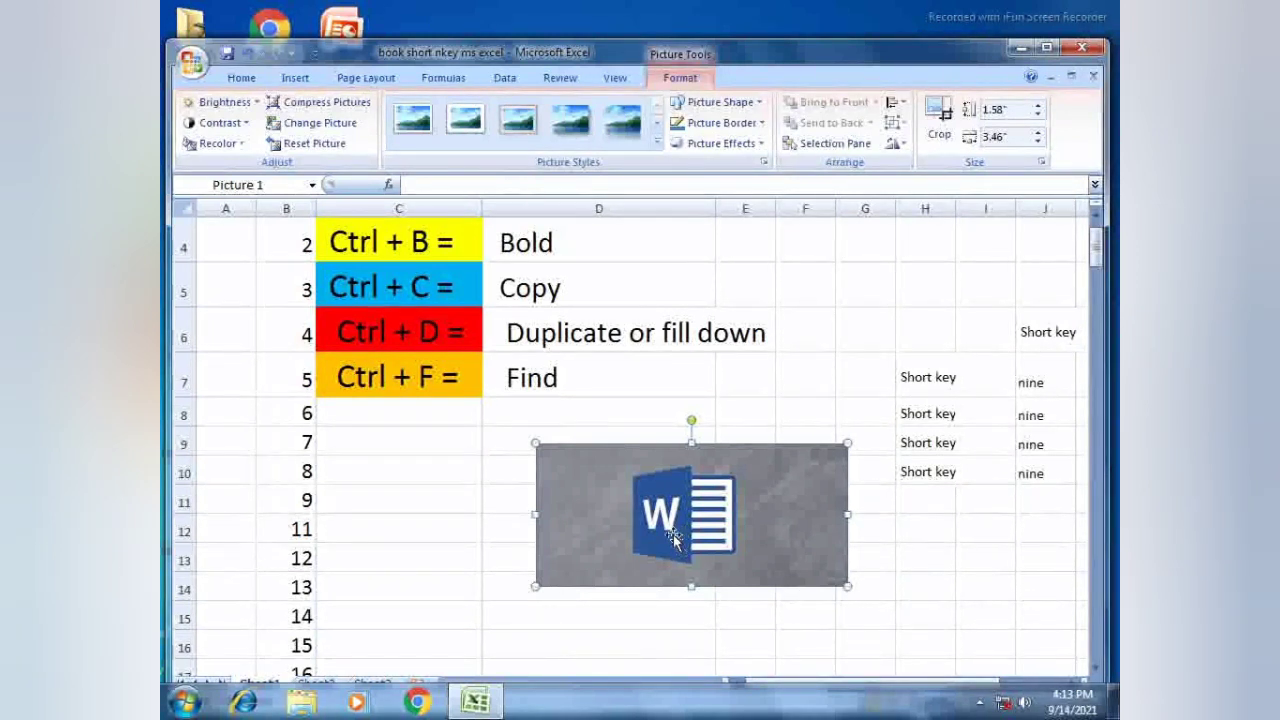
Duplicate the Word picture twice, placing one copy across columns E to J at rows 18 to 22 and another across columns C and D below the original.
key("ctrl+d")
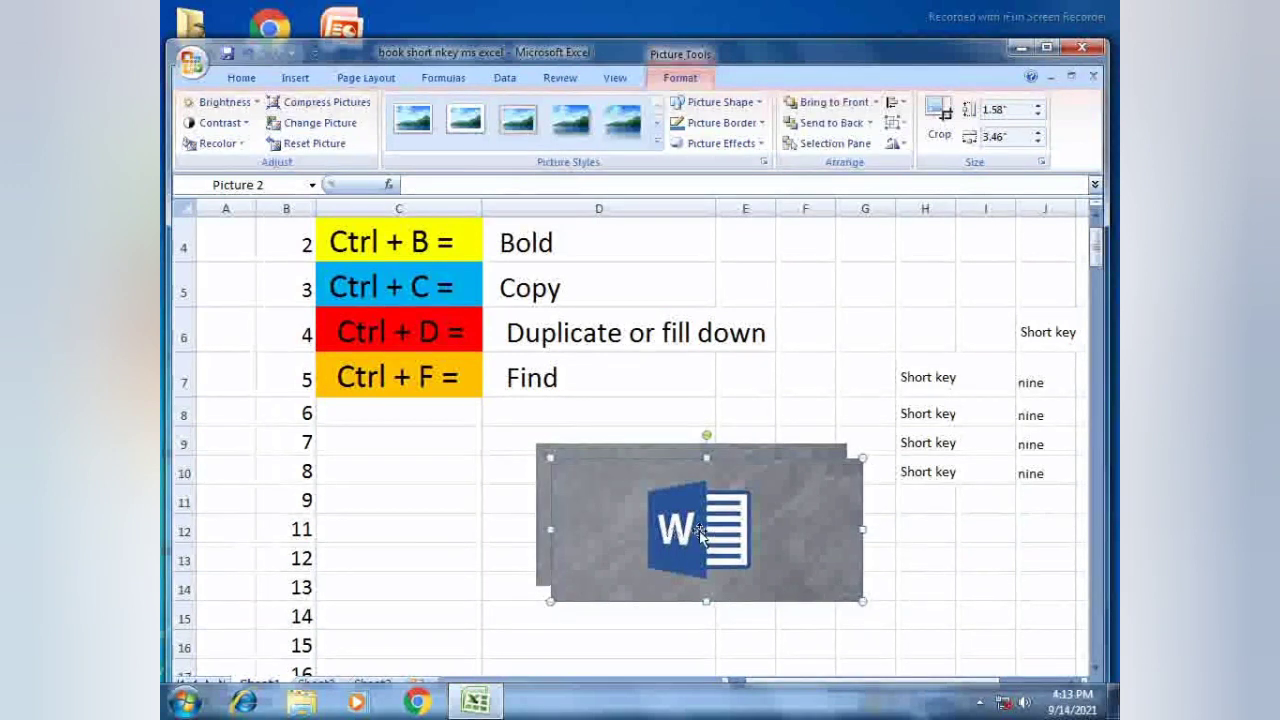
left_click_drag(688, 537, 904, 399)
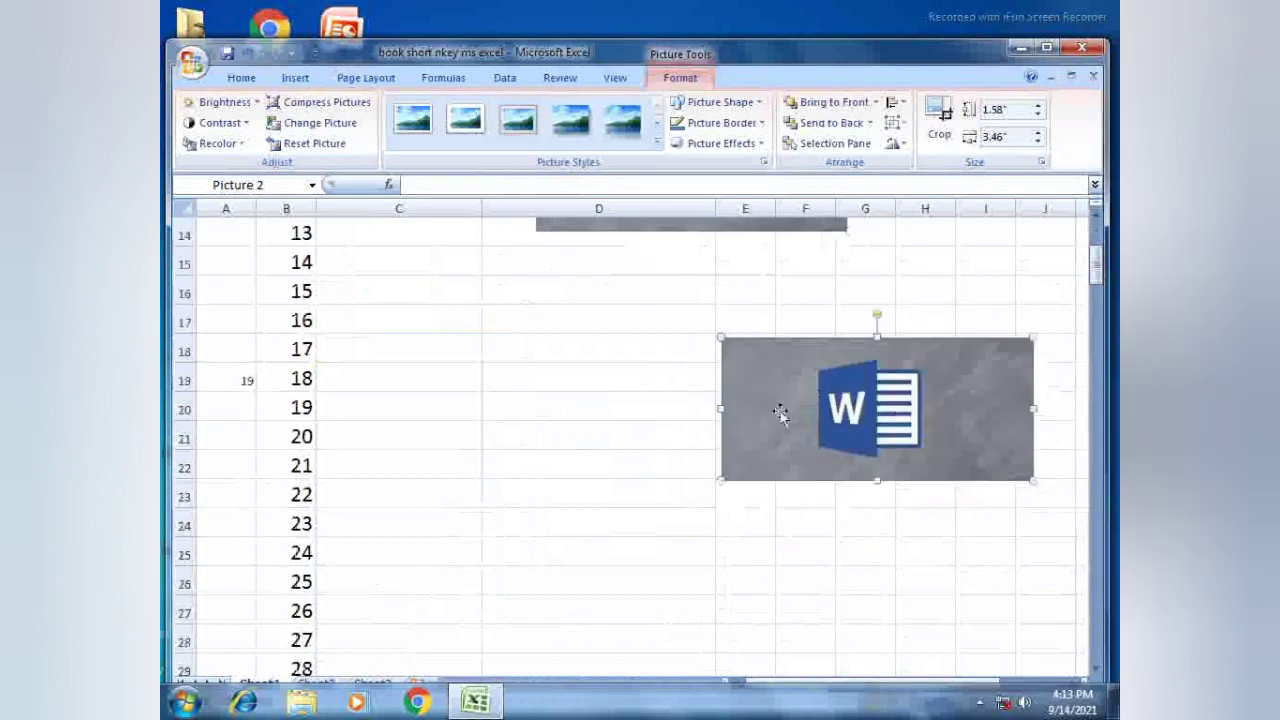
scroll(853, 309, "up", 2)
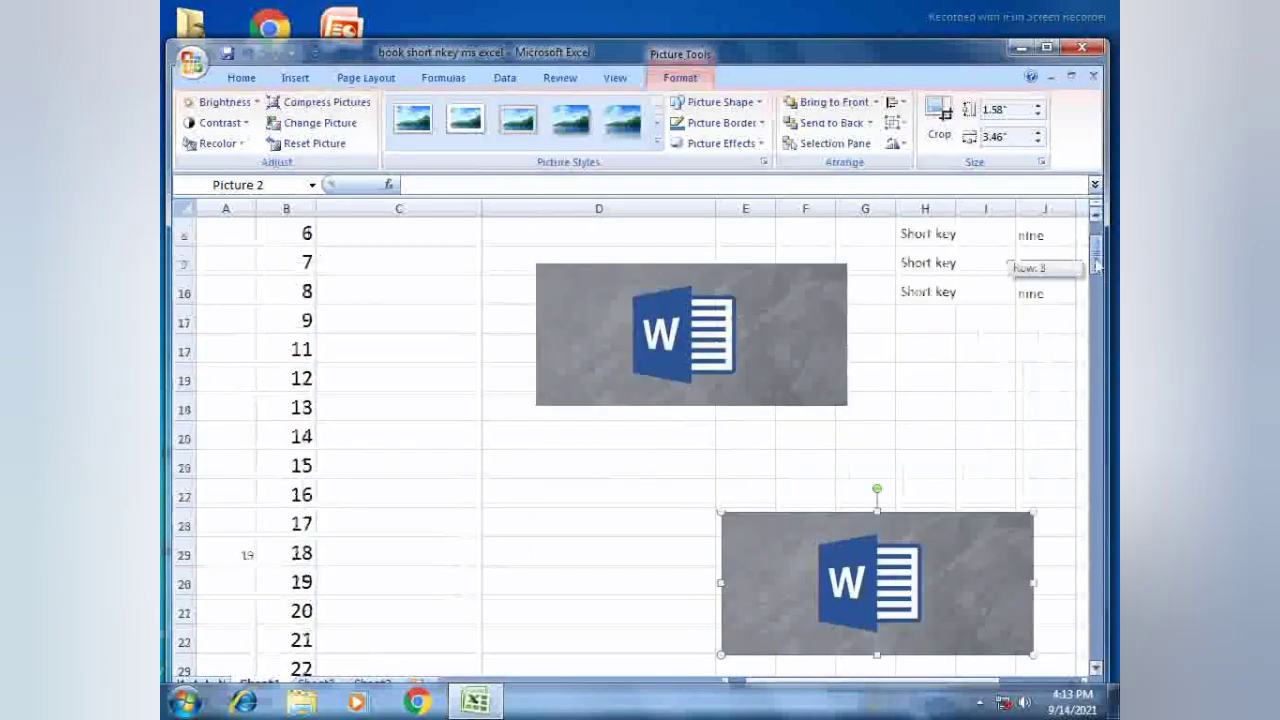
left_click(662, 337)
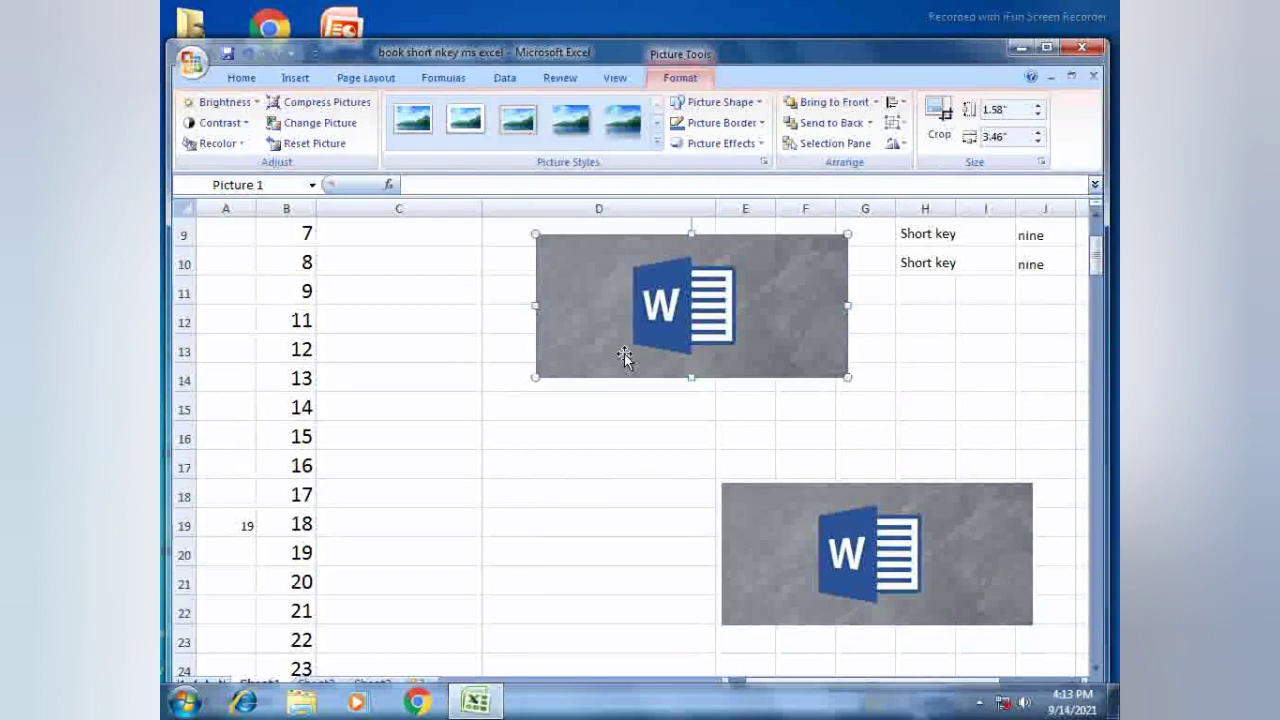
key("ctrl+d")
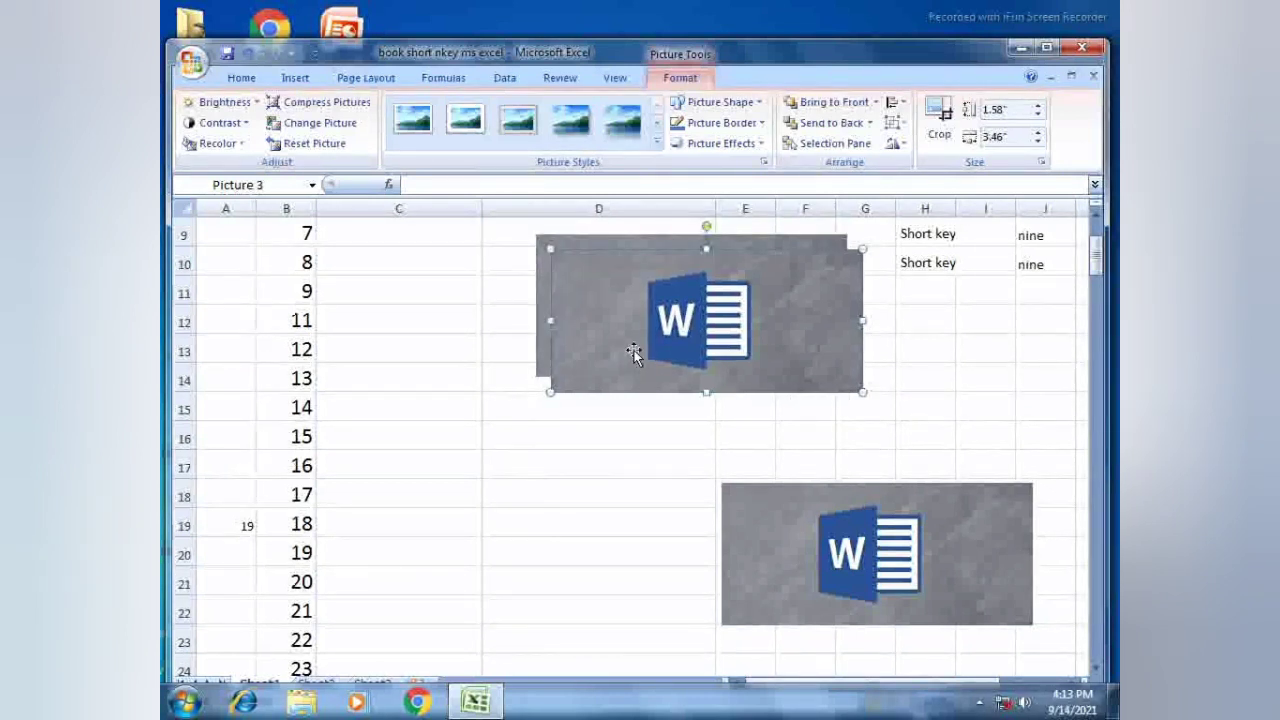
left_click_drag(649, 343, 465, 504)
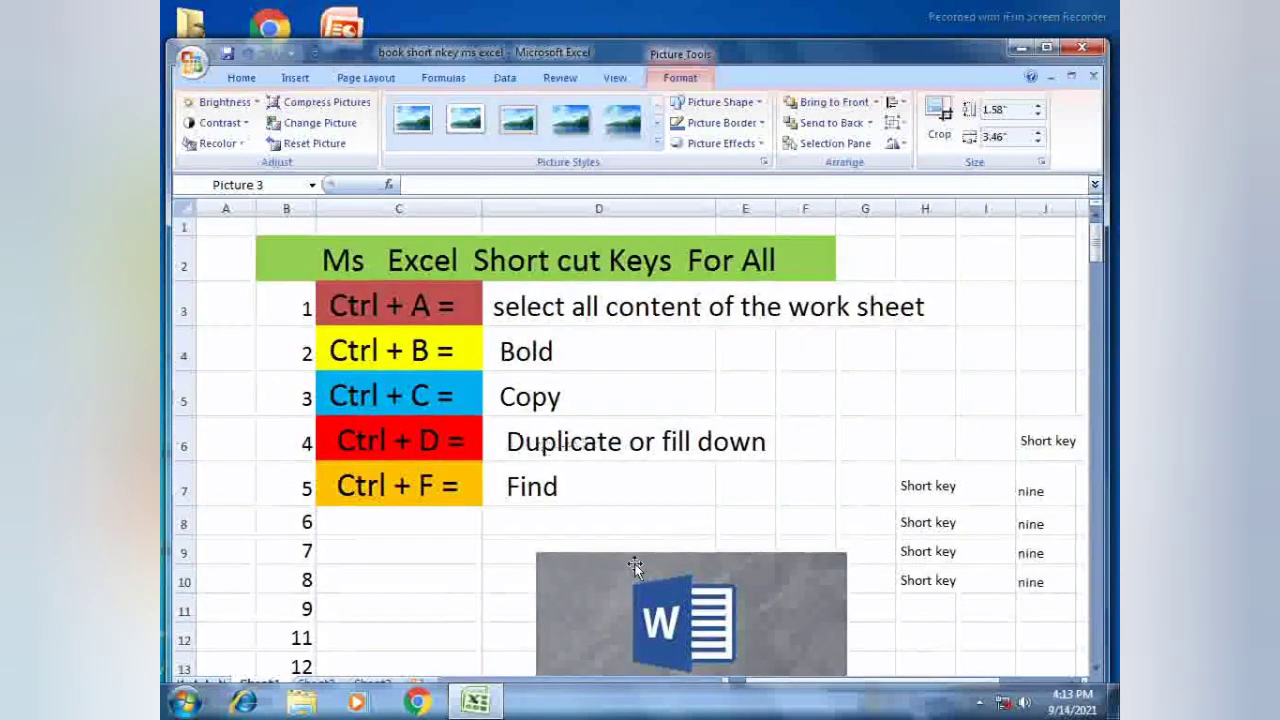
scroll(639, 559, "down", 2)
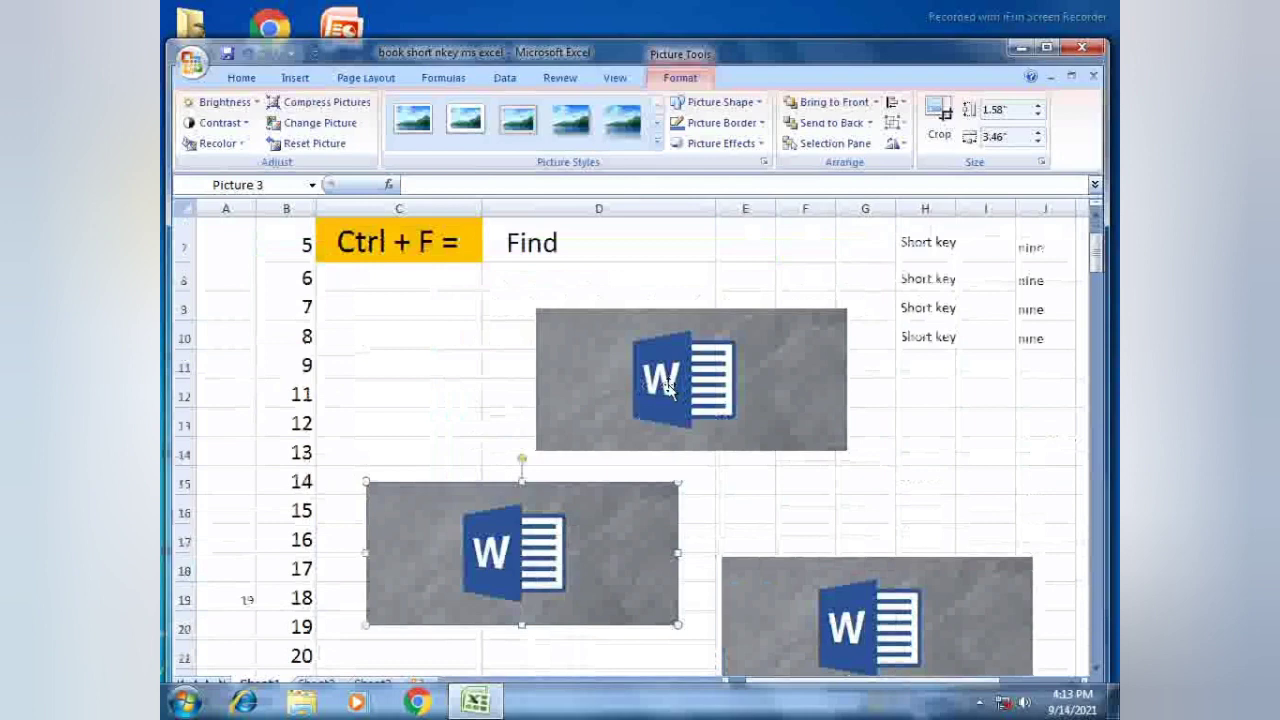
Search the worksheet for the text nine, starting from cell C8, and go through its matches one by one.
scroll(668, 390, "up", 2)
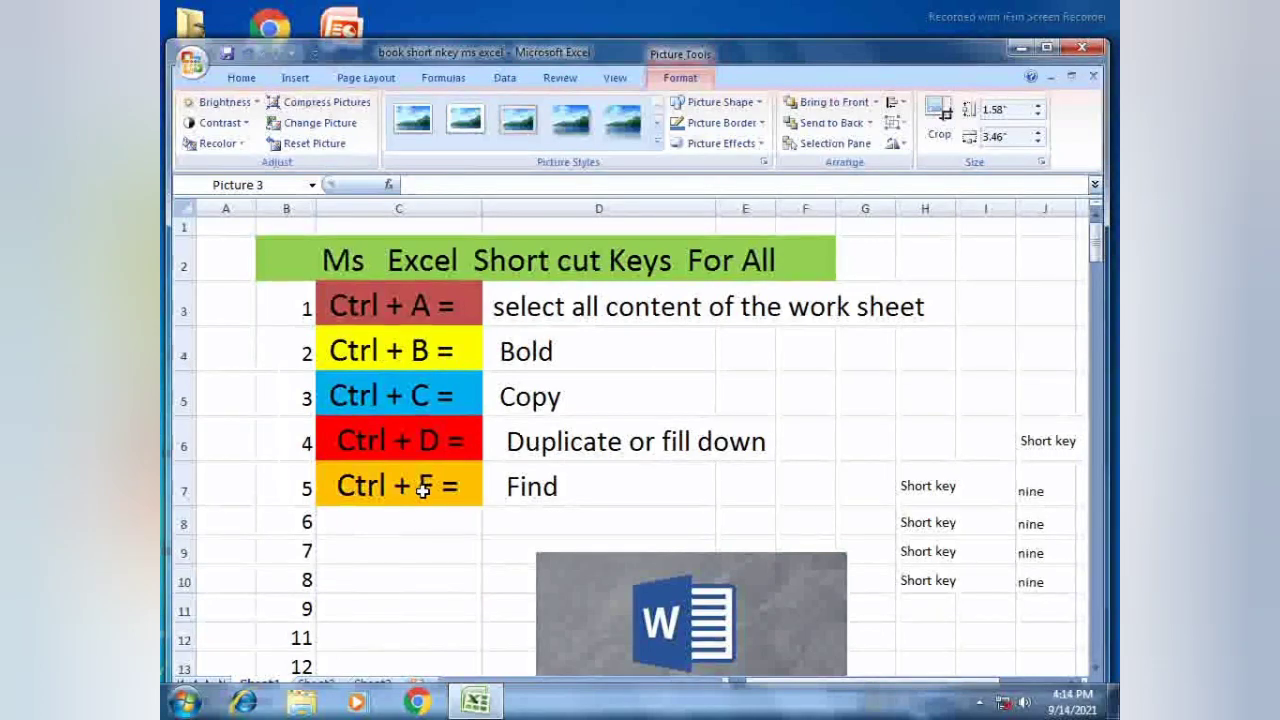
left_click(462, 529)
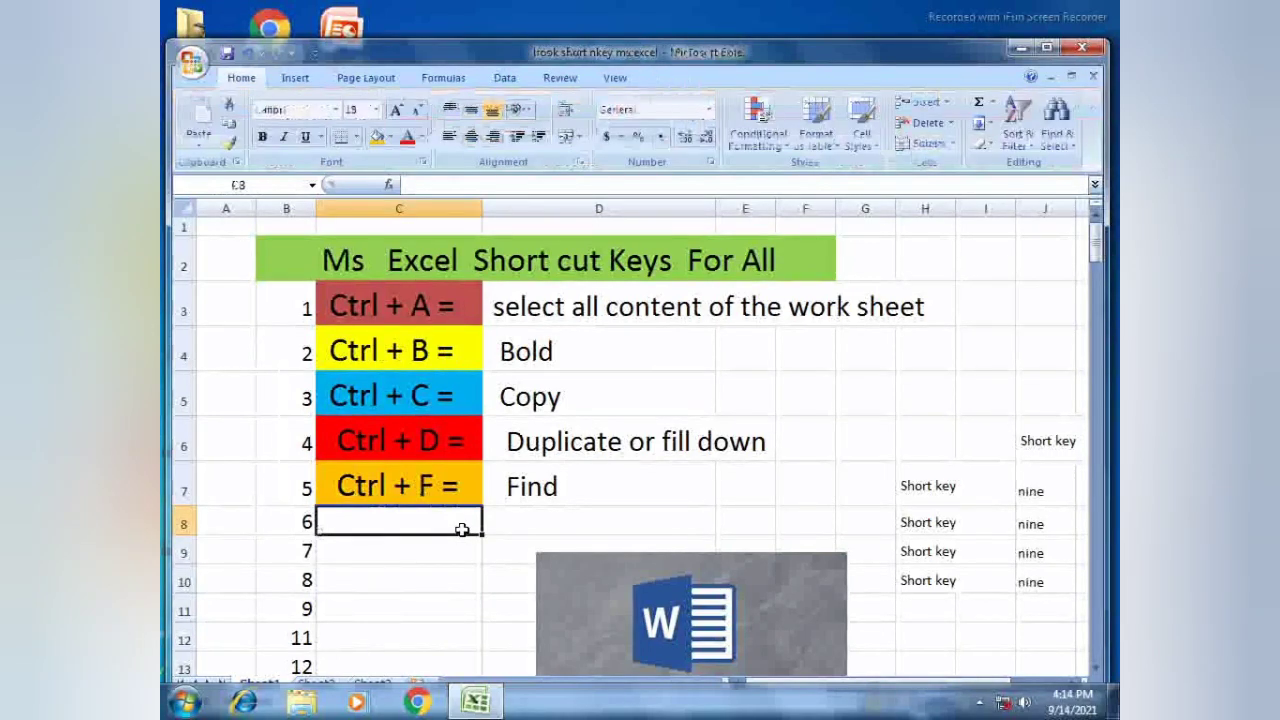
key("ctrl+f")
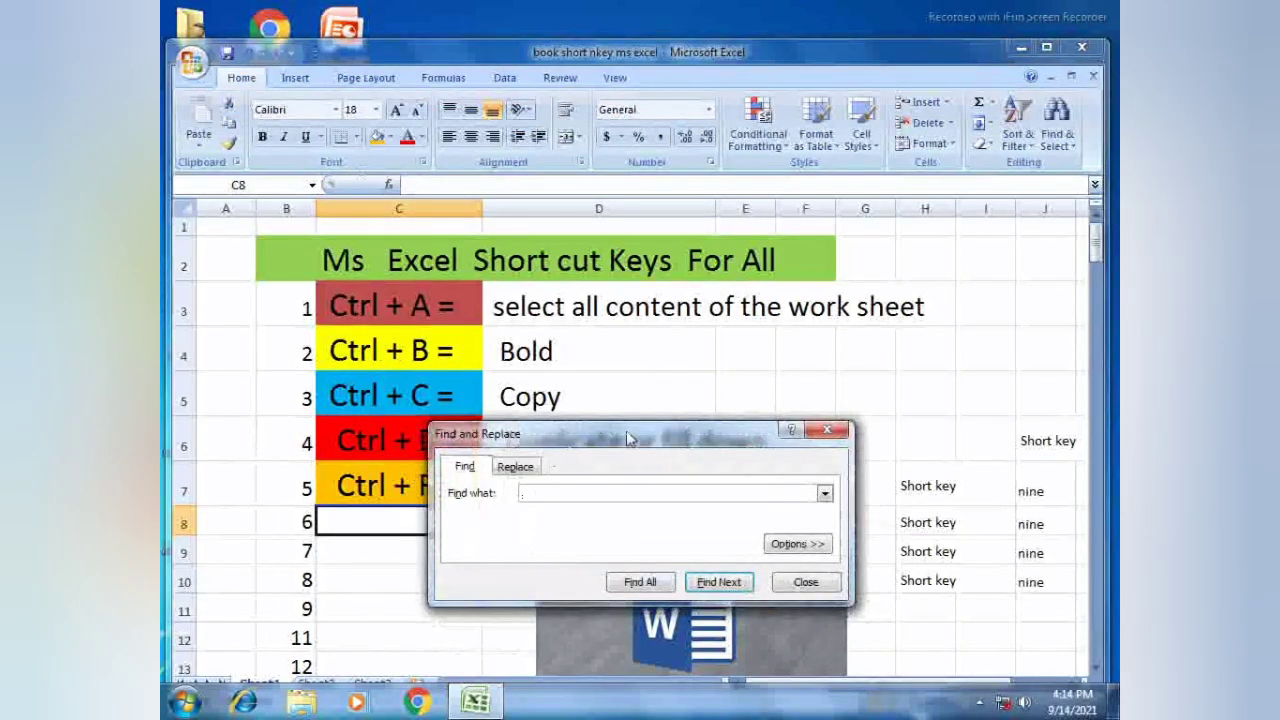
left_click_drag(628, 438, 578, 446)
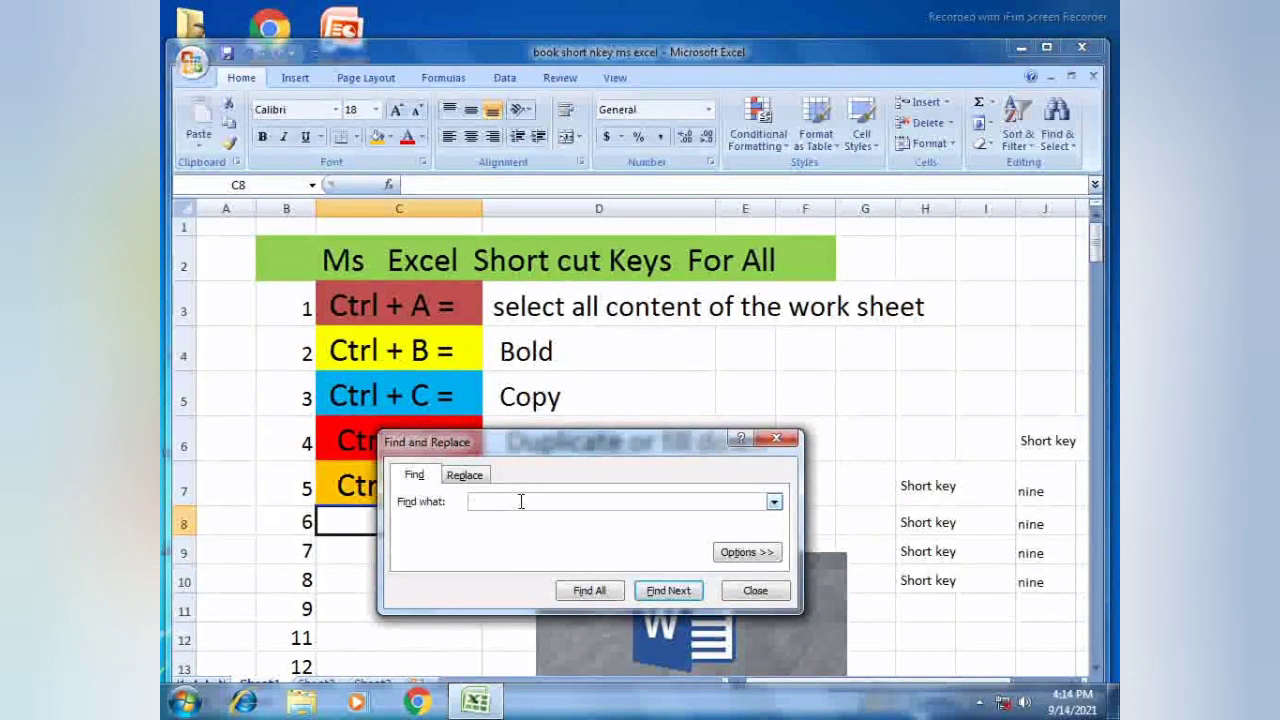
type("nine")
left_click(665, 591)
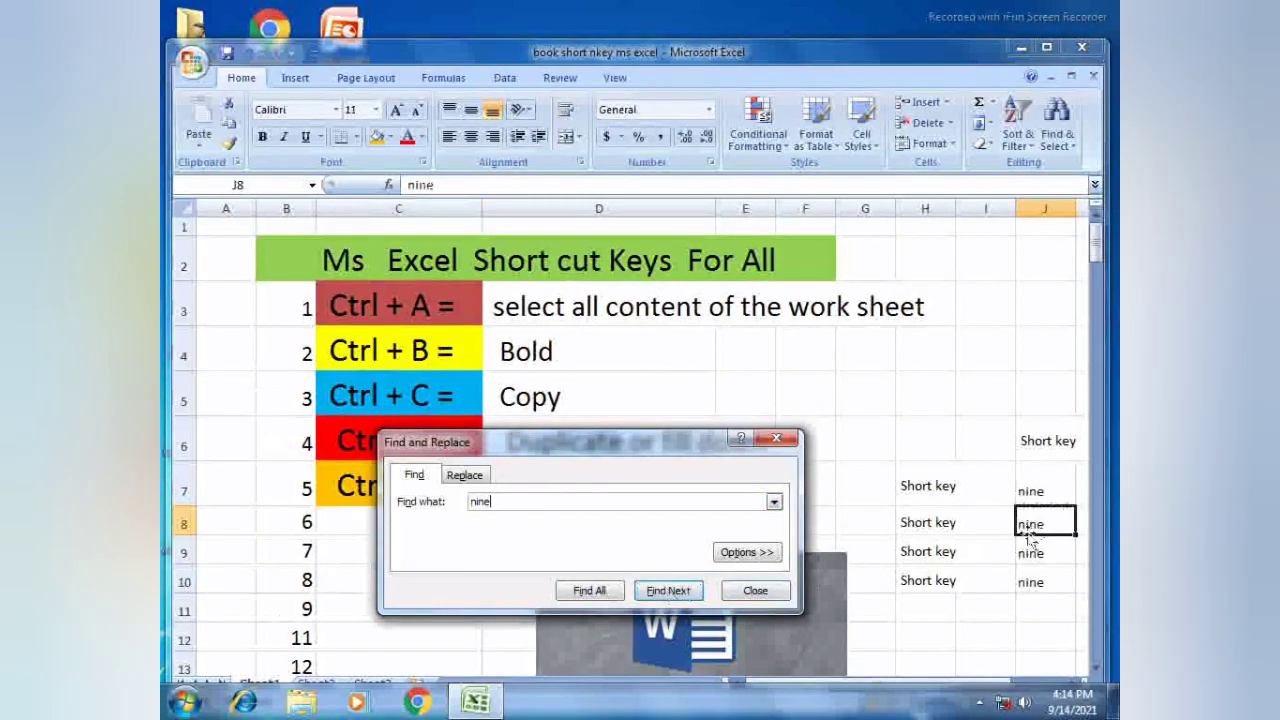
left_click(665, 591)
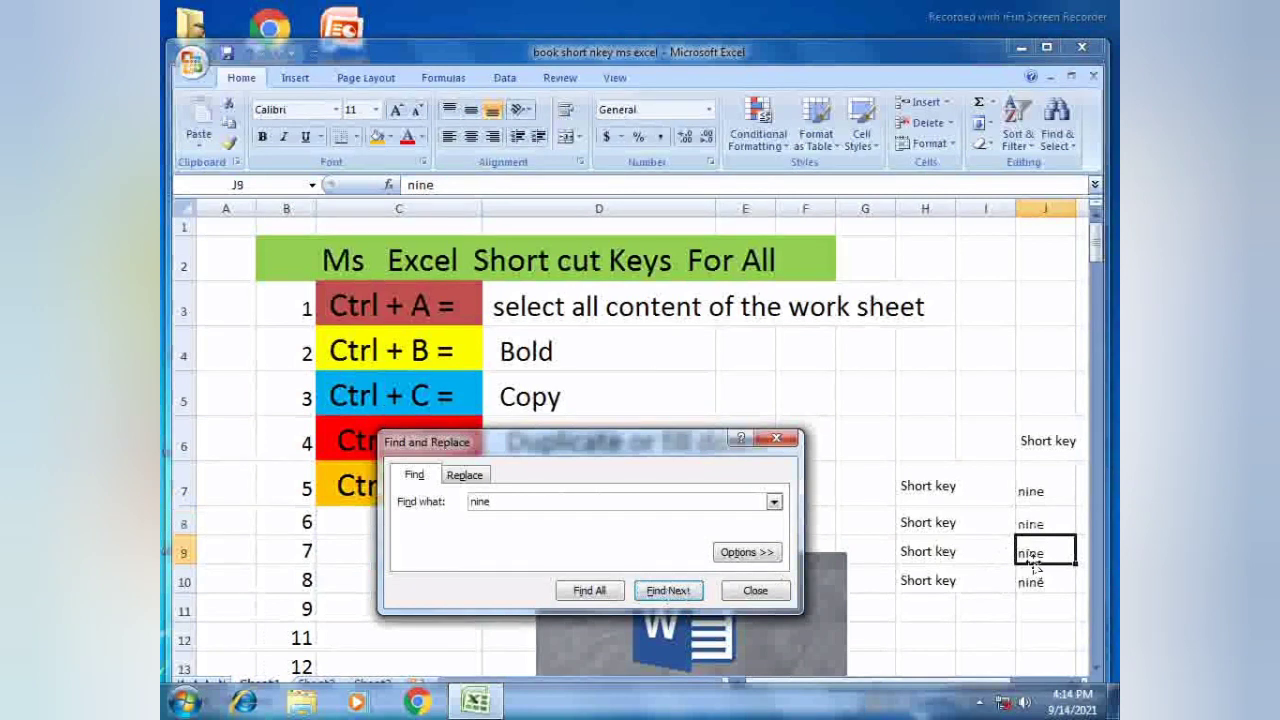
key("Return")
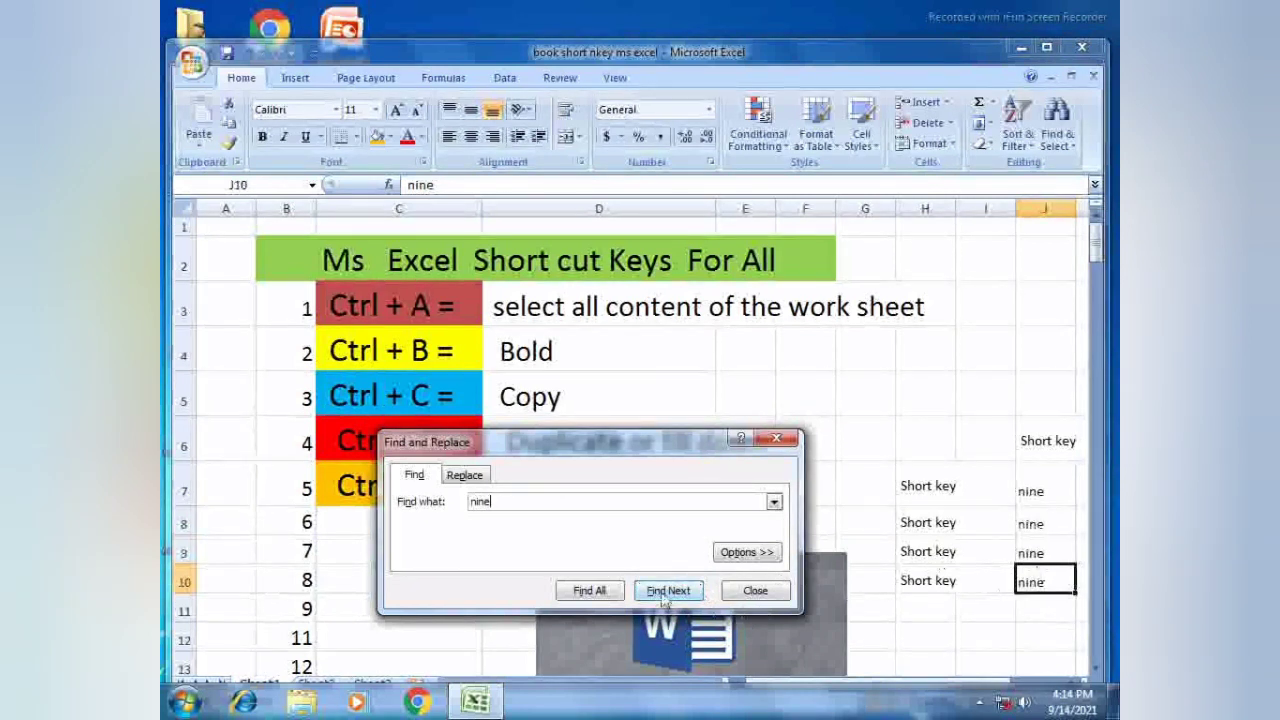
left_click(665, 591)
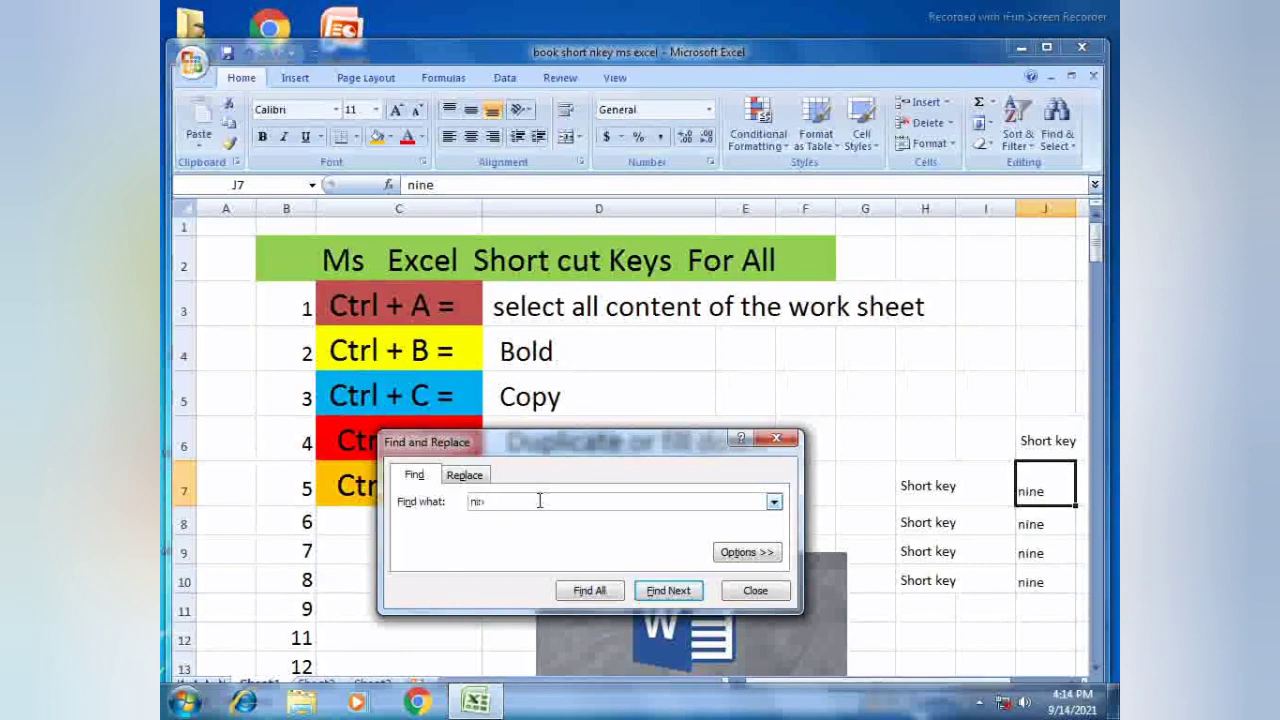
Clear the search text, view the extended Find options and format choices, and close Find and Replace.
key("BackSpace")
key("BackSpace")
key("BackSpace")
left_click(774, 502)
left_click(774, 502)
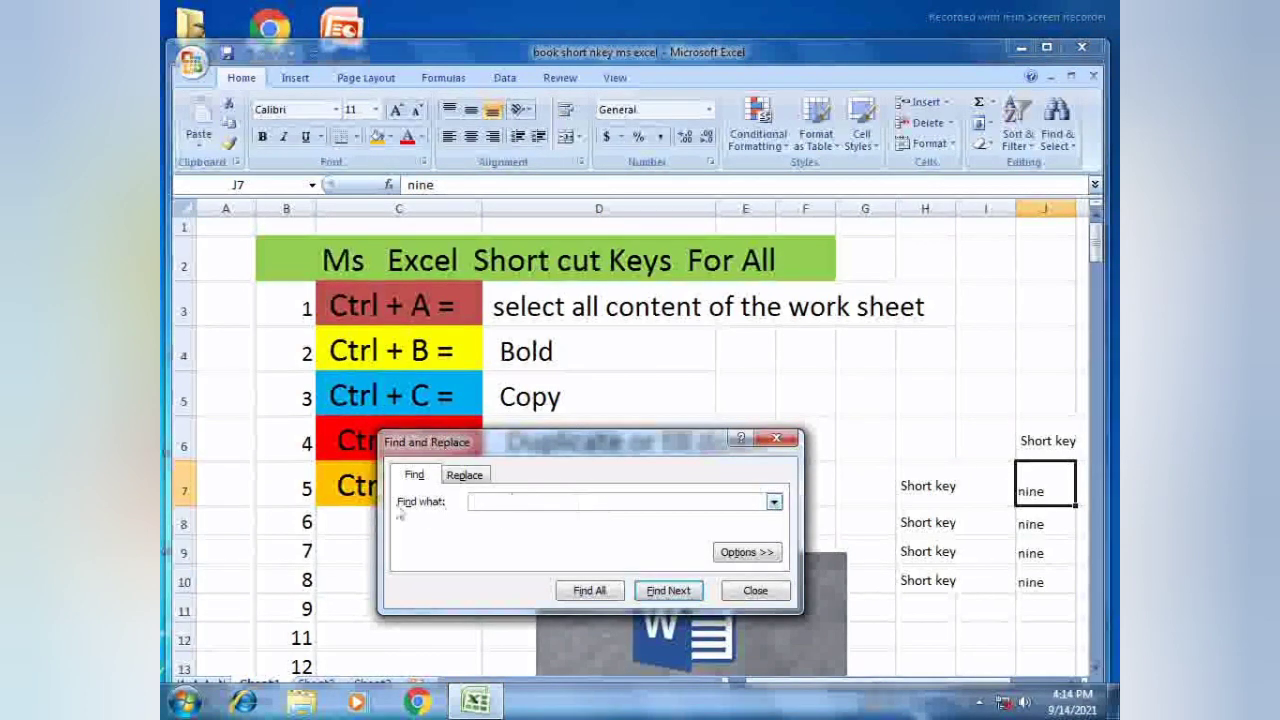
left_click(765, 553)
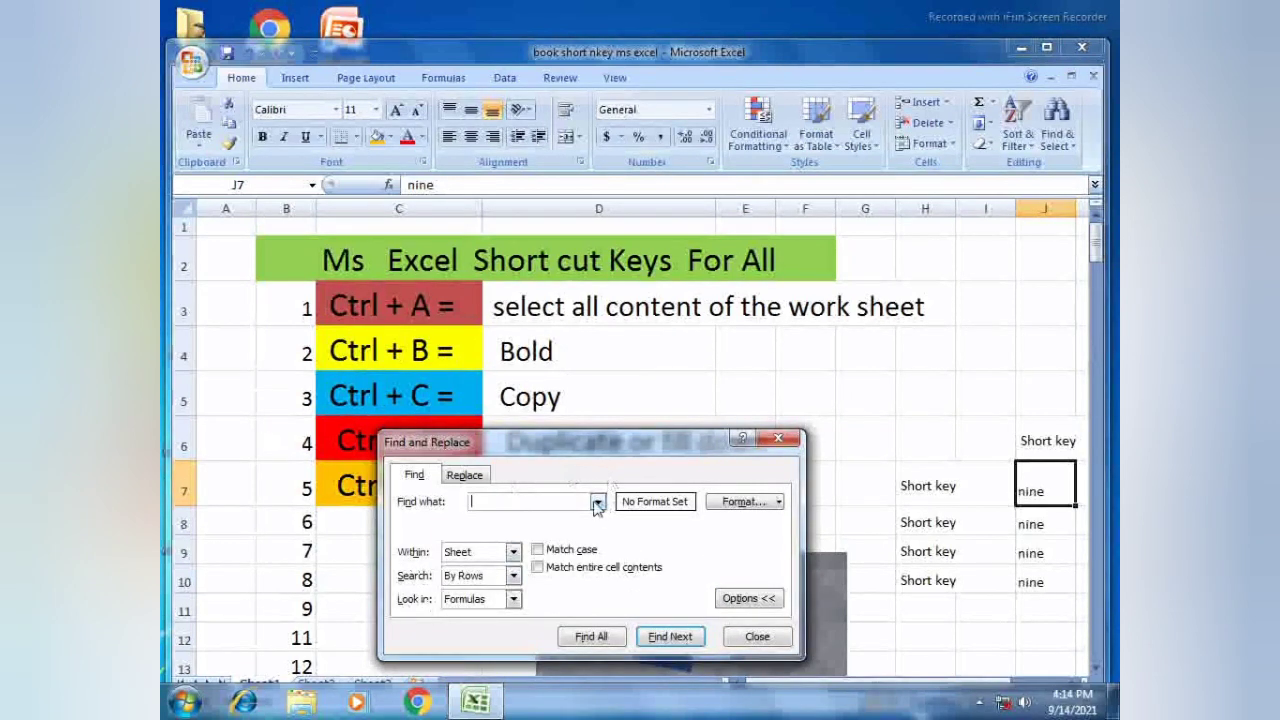
left_click(777, 502)
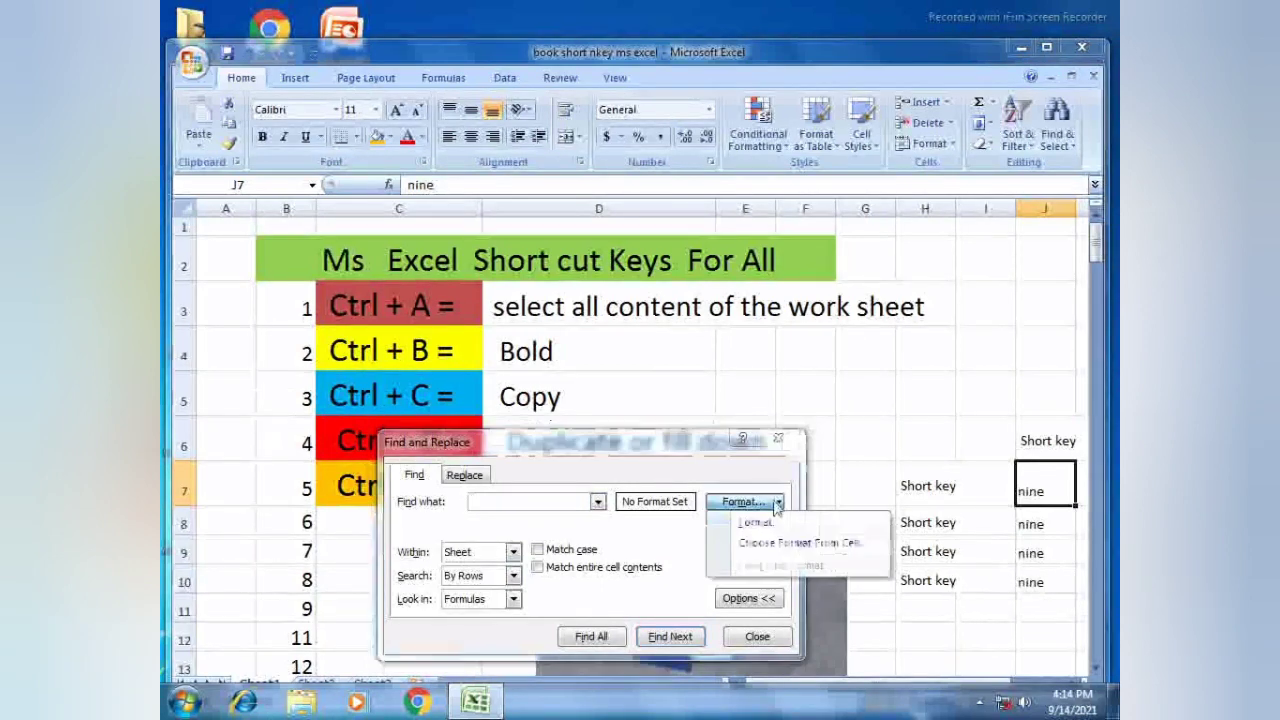
left_click(476, 620)
left_click(776, 441)
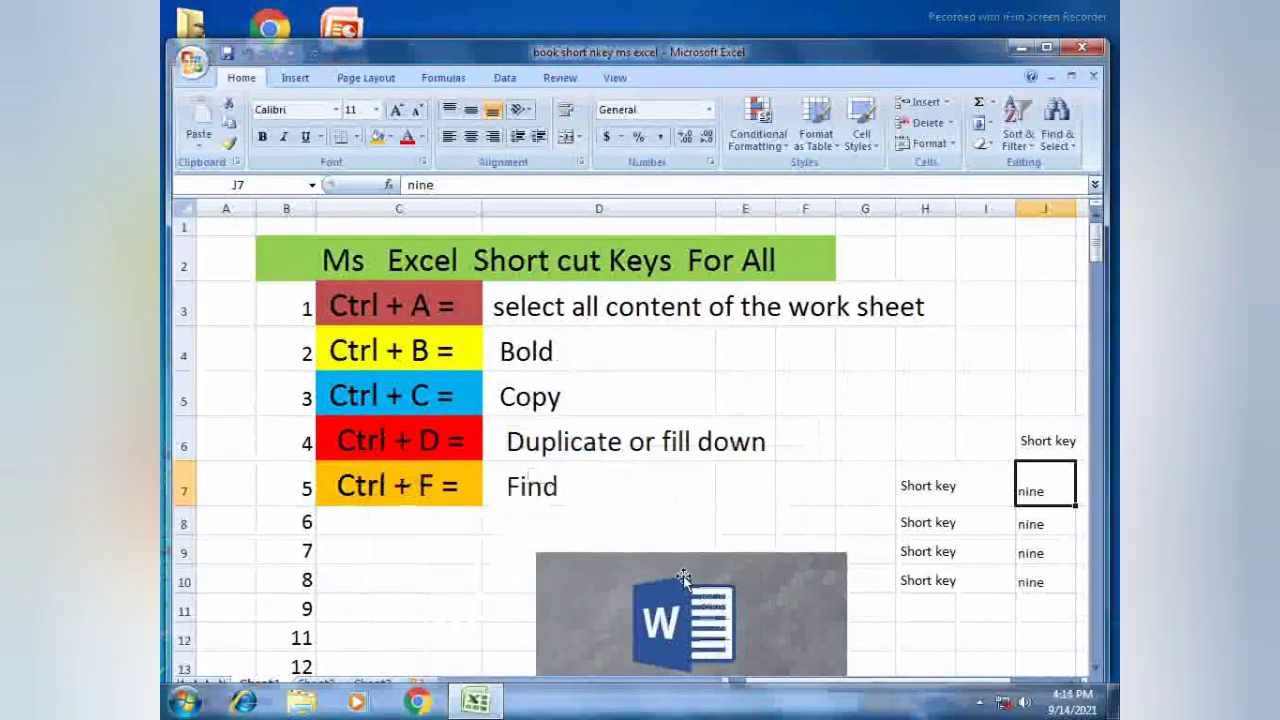
scroll(606, 514, "down", 1)
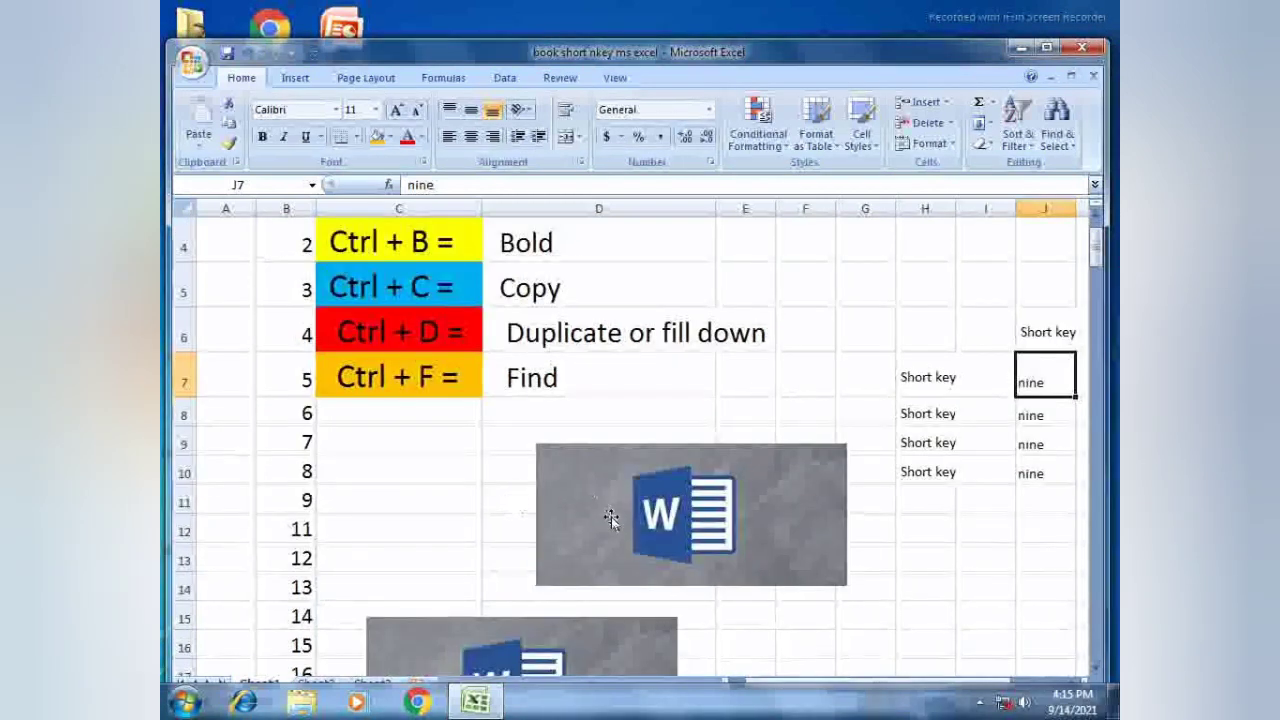
scroll(608, 517, "up", 1)
scroll(758, 668, "down", 4)
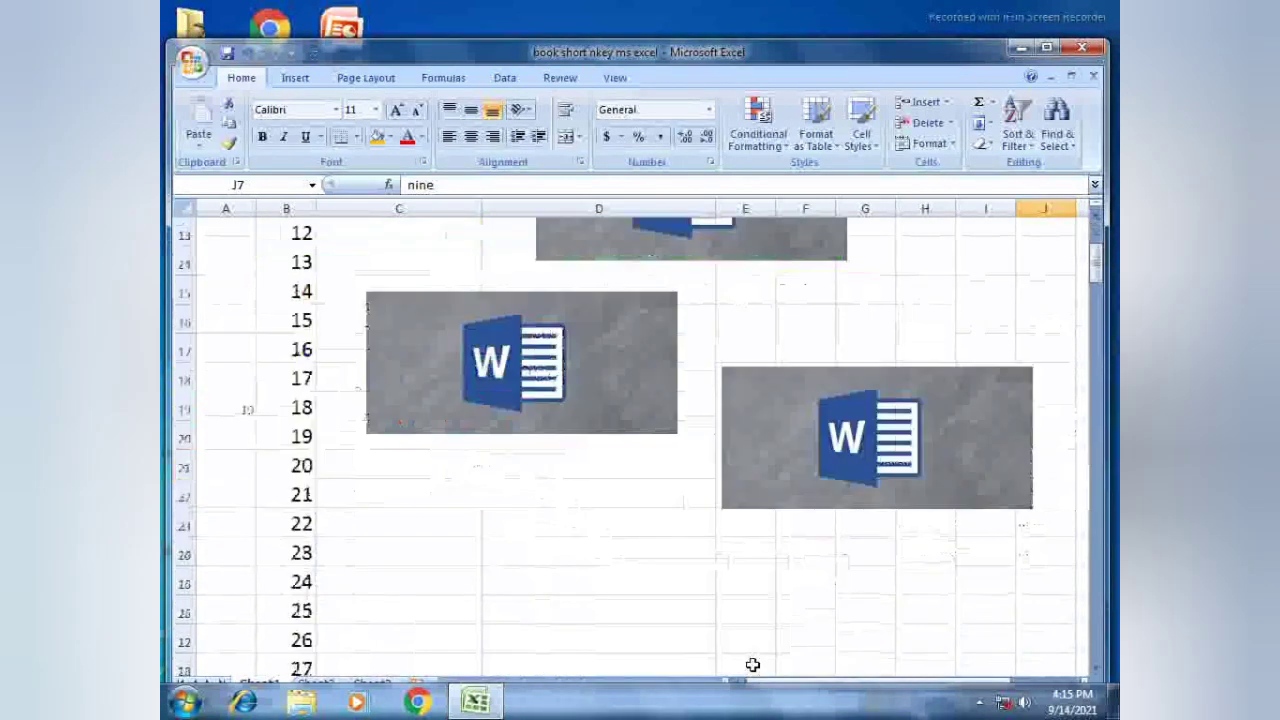
scroll(753, 665, "up", 4)
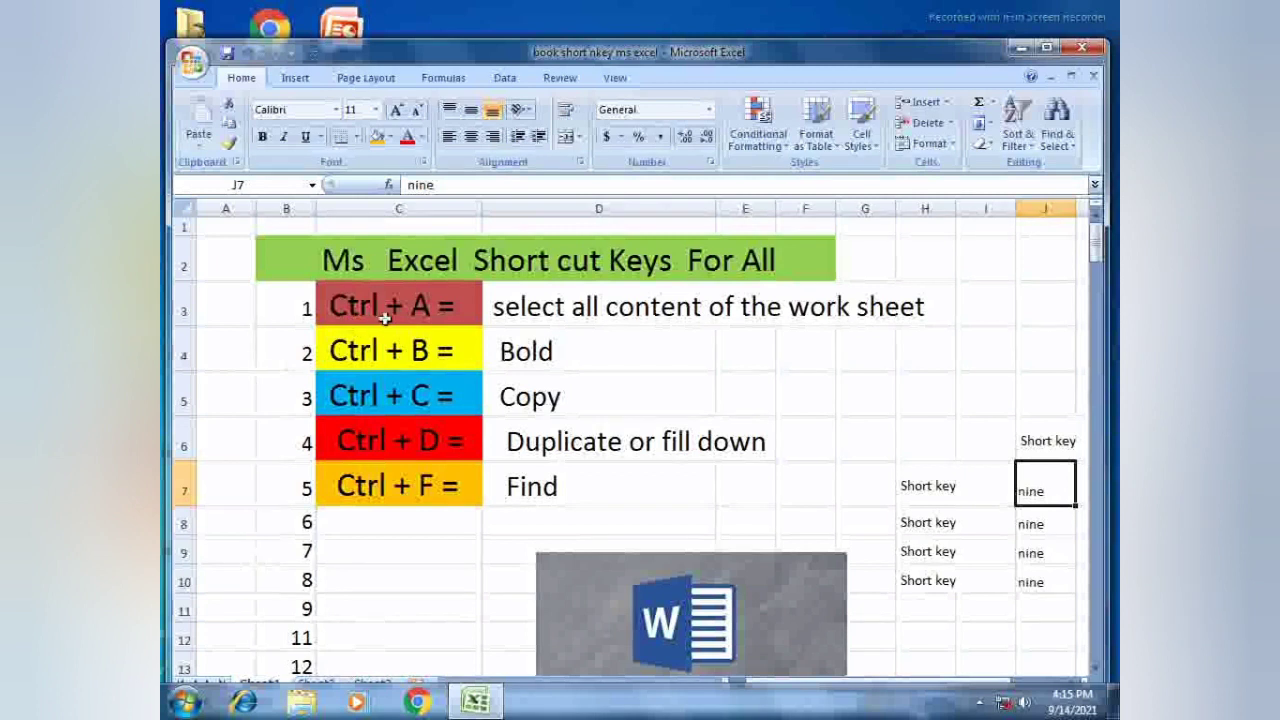